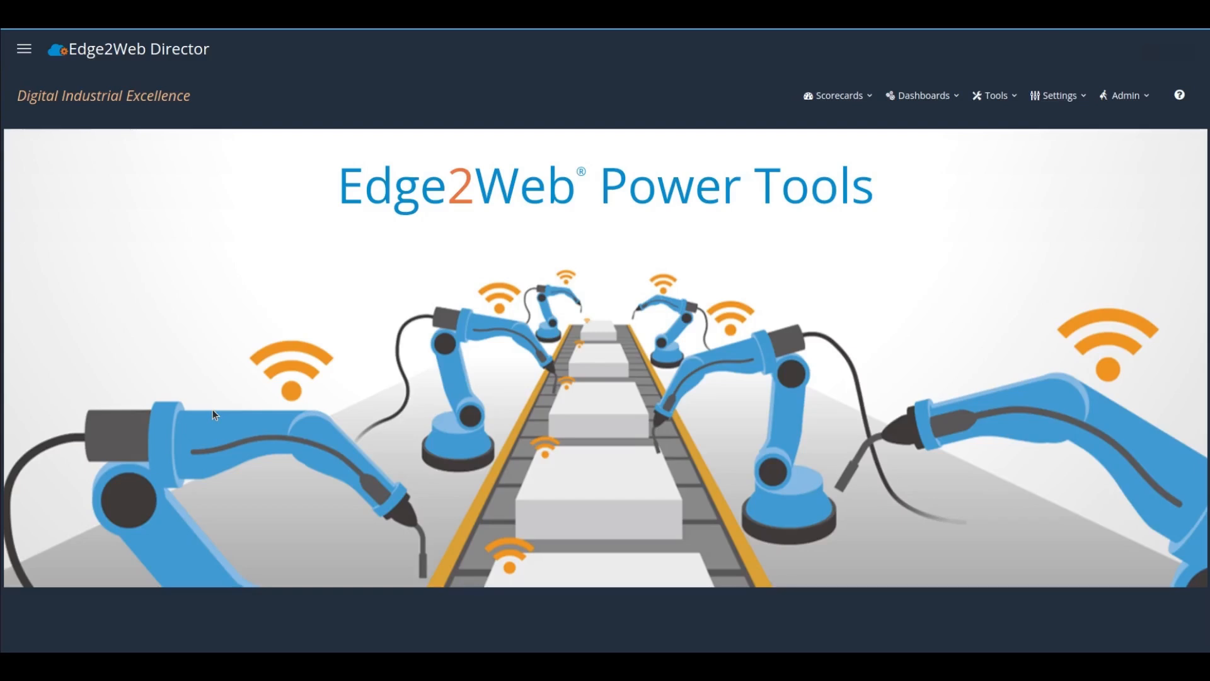
Open the Data Explorer and review the available metric options.
left_click(981, 101)
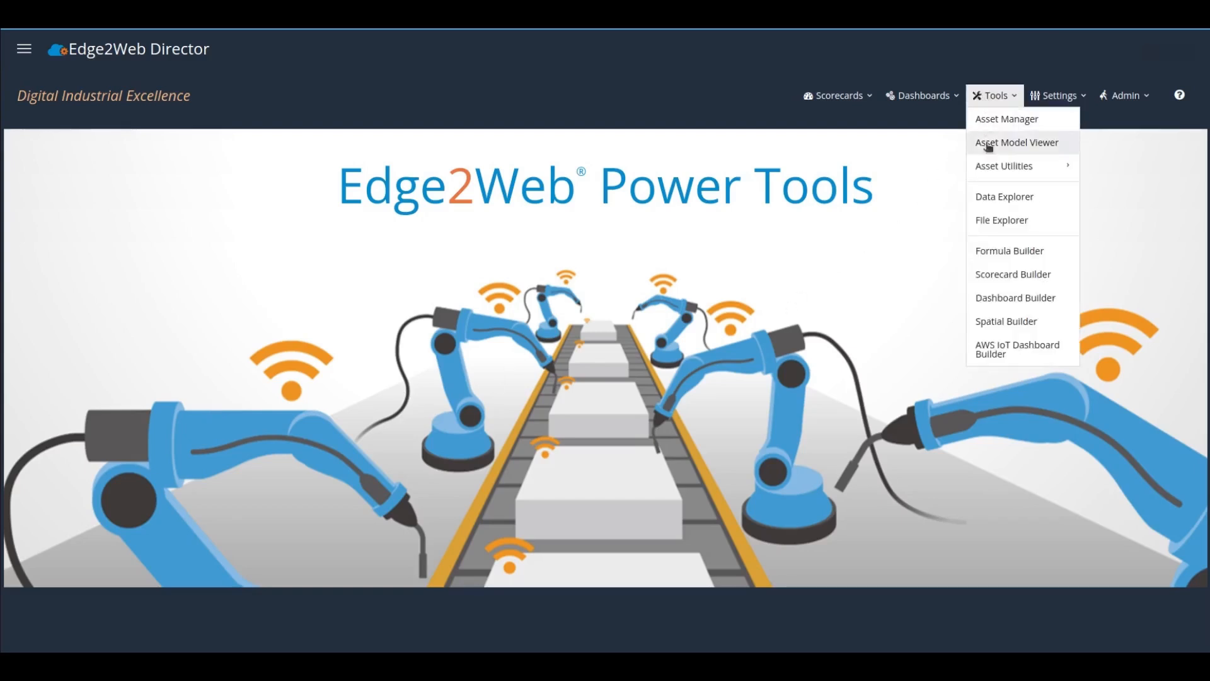
left_click(986, 197)
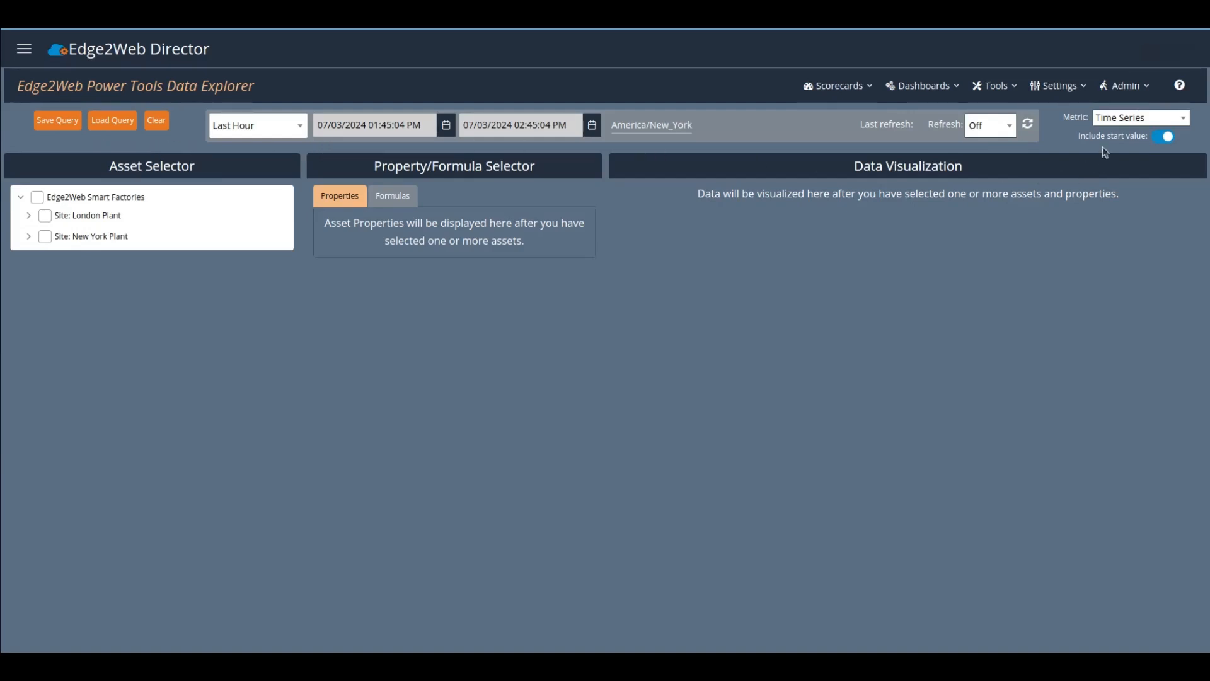
left_click(1121, 123)
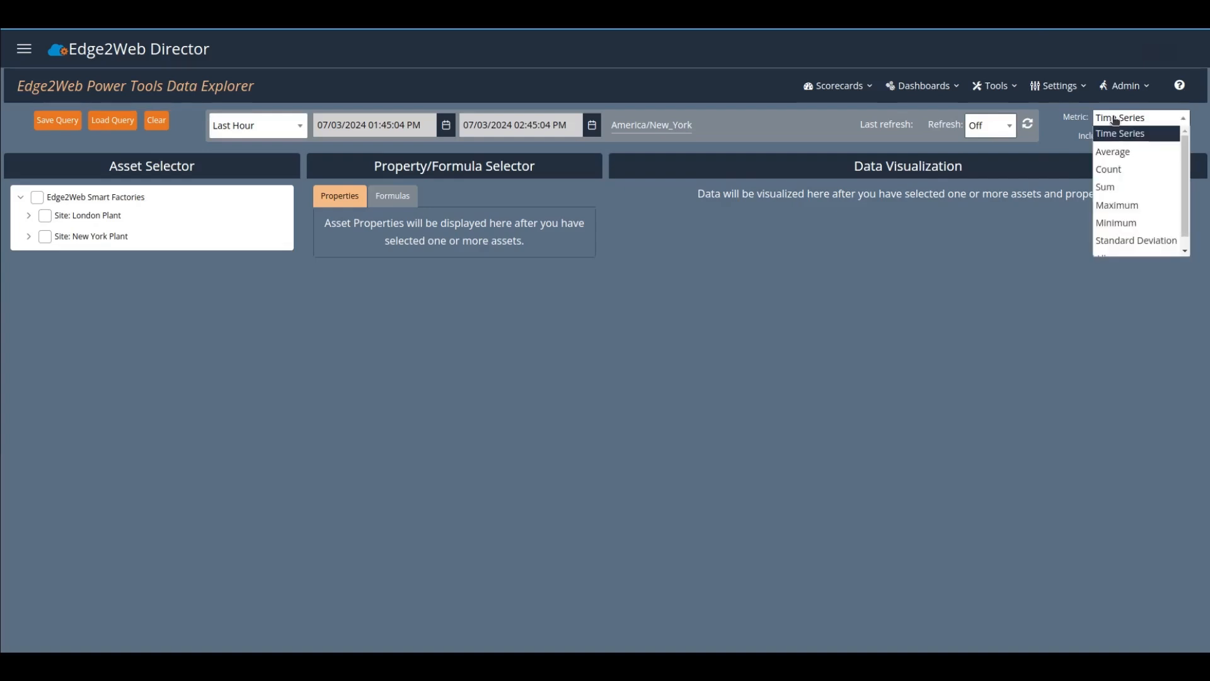
left_click(1018, 218)
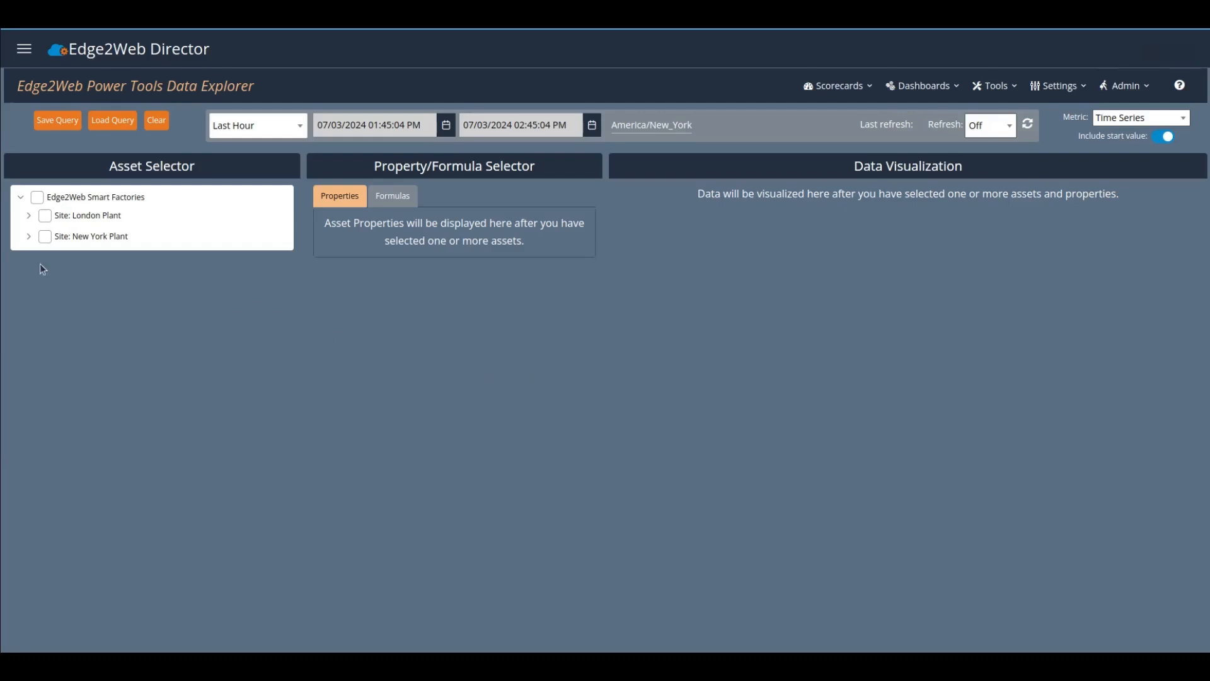
Chart the Good Counter and Scrap Counter properties of the London Plant's Bottom Presser L-M-1-BP.
left_click(29, 215)
left_click(69, 272)
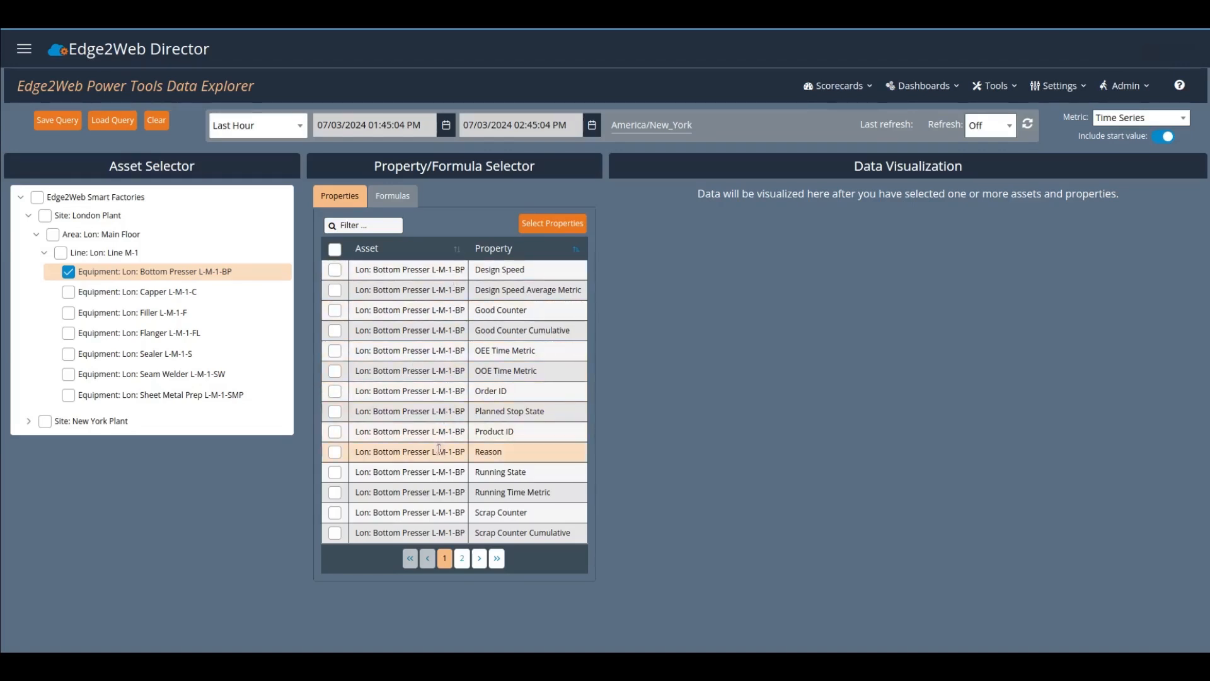
left_click(335, 310)
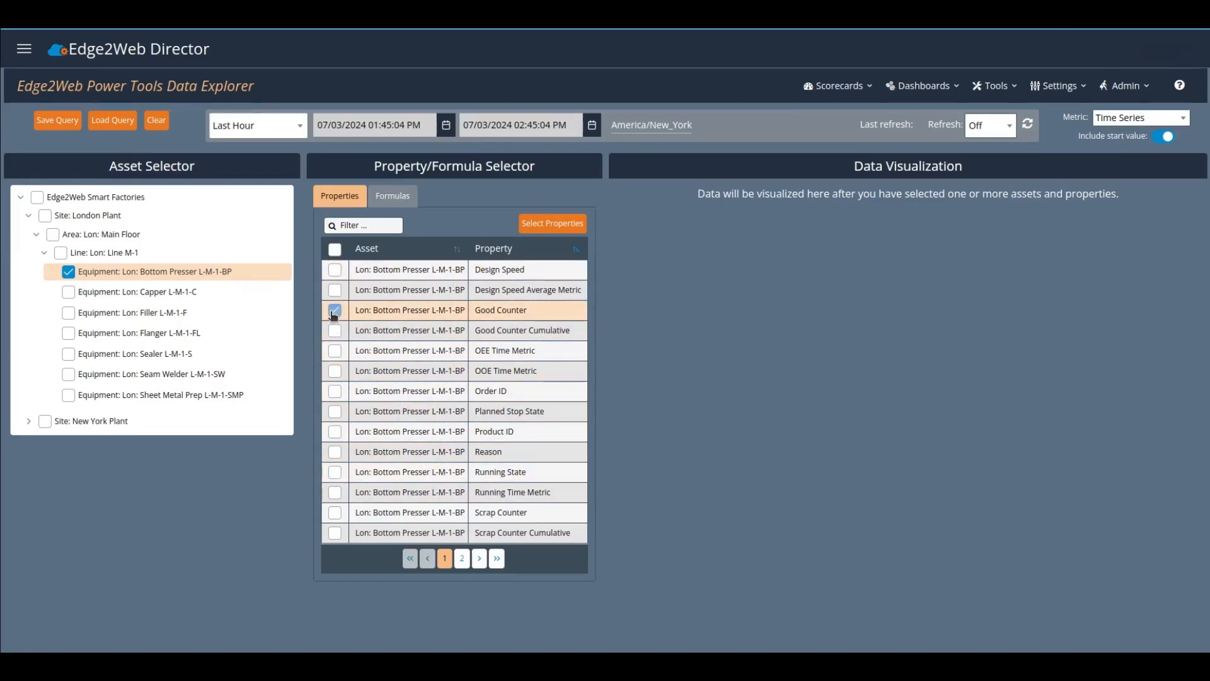
left_click(334, 512)
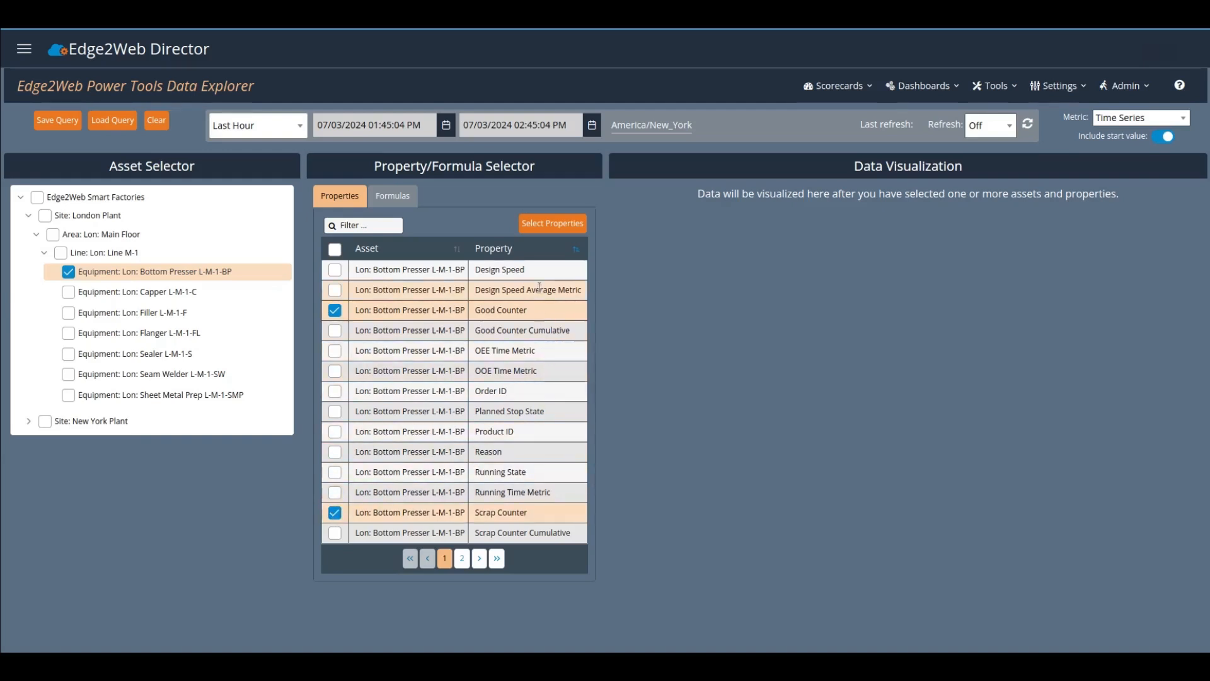
left_click(551, 229)
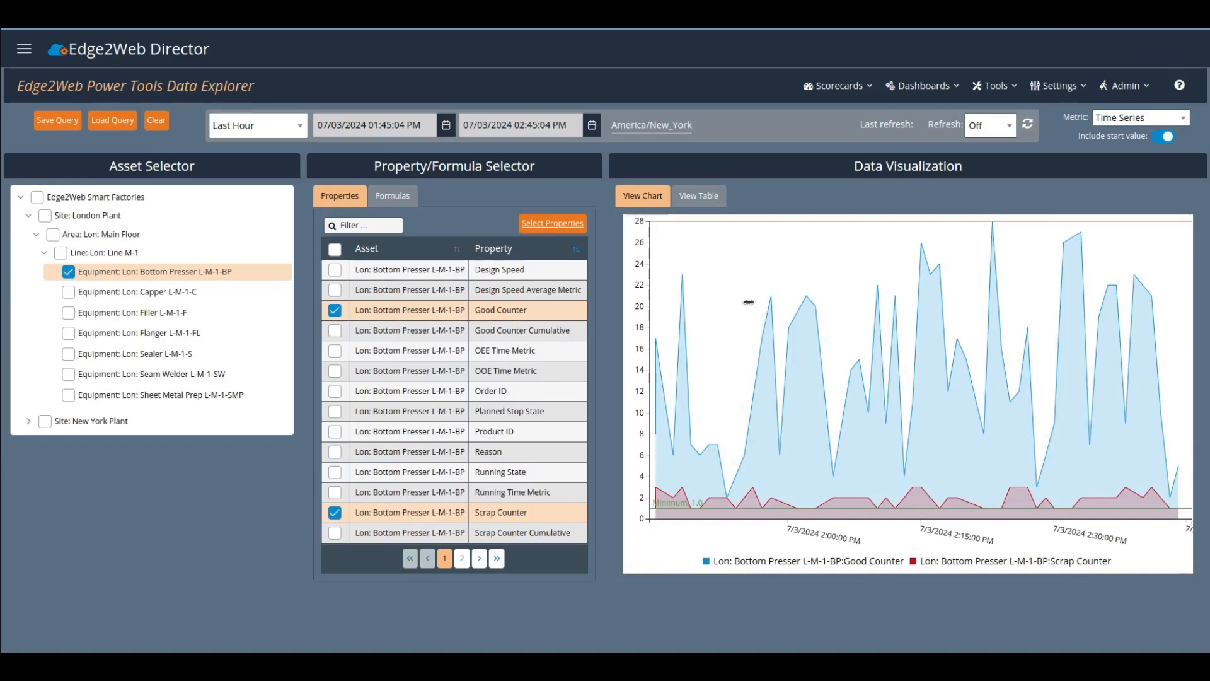
Chart the counters over the Last 12 Hours, and switch the time range to Previous Day.
left_click(272, 136)
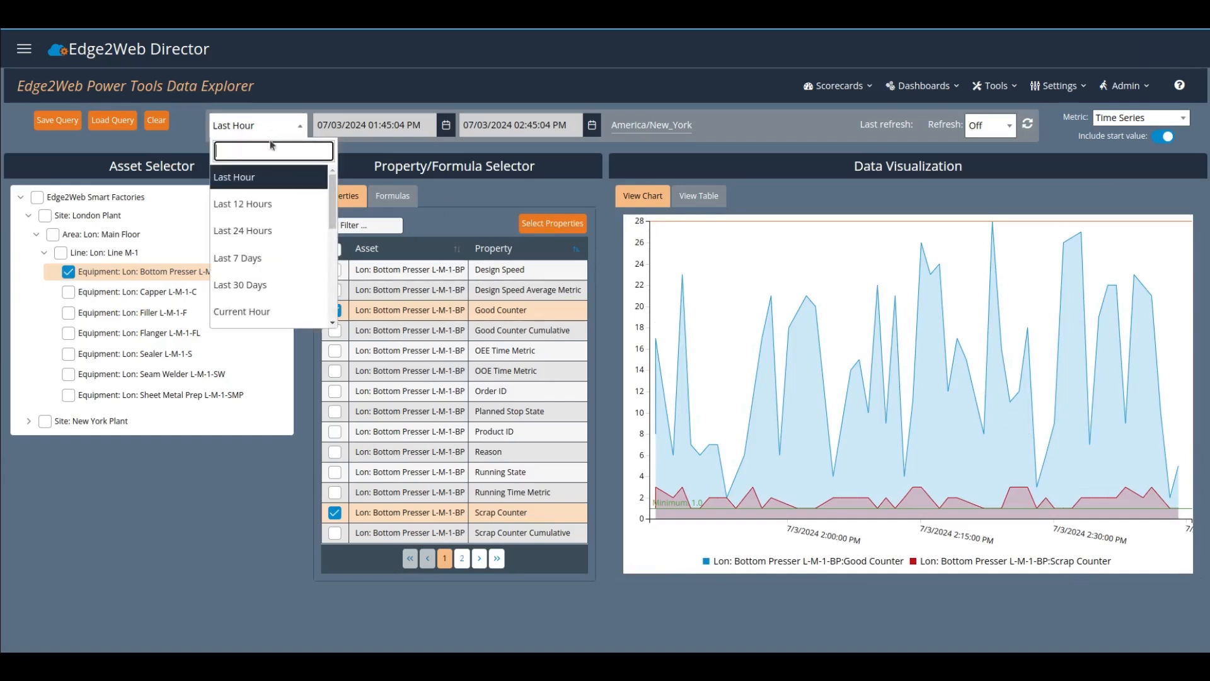
left_click(272, 203)
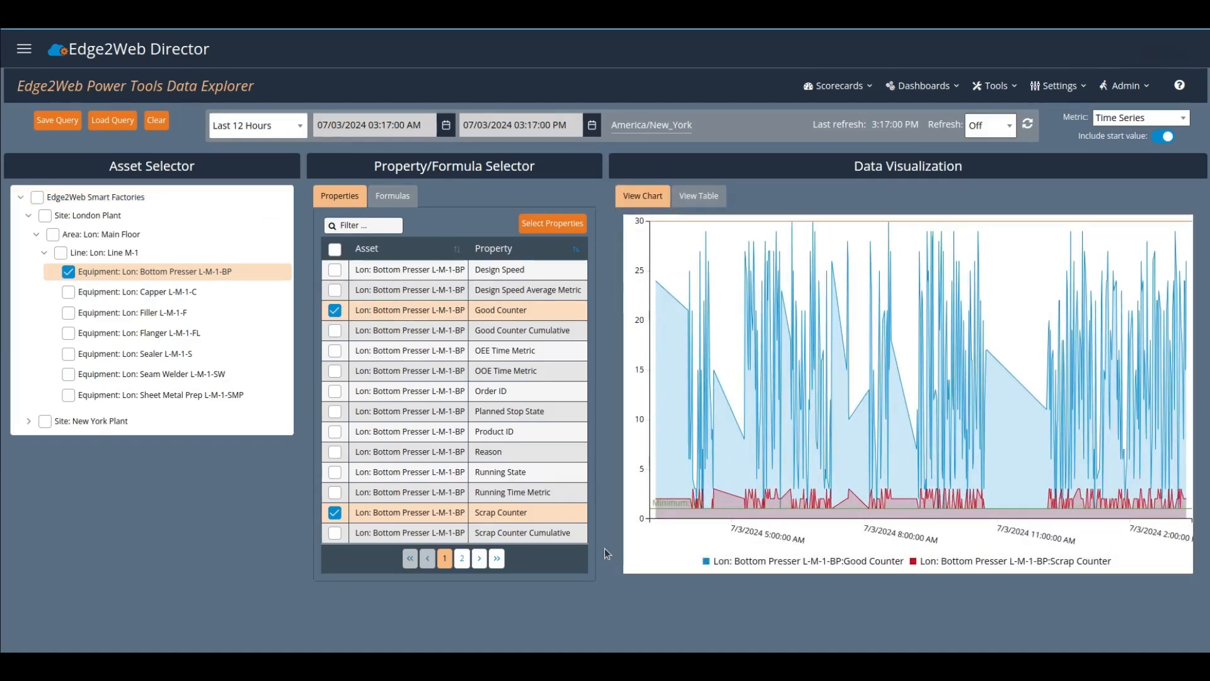
left_click(254, 131)
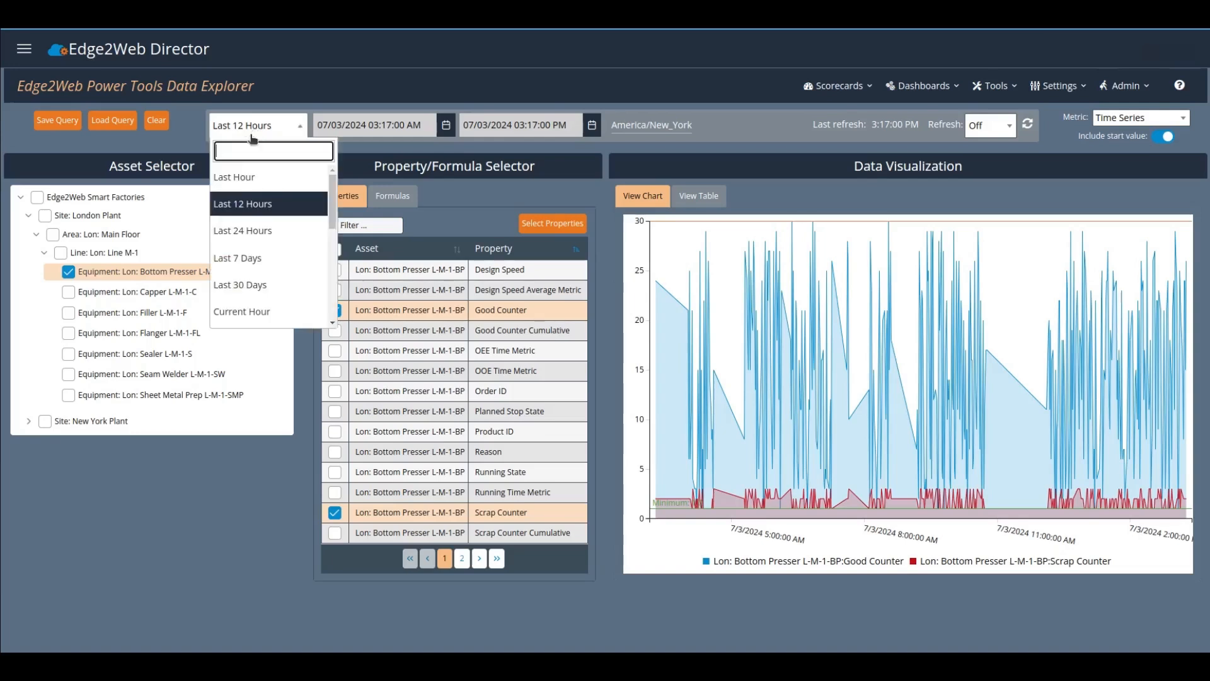
scroll(259, 271, "down", 5)
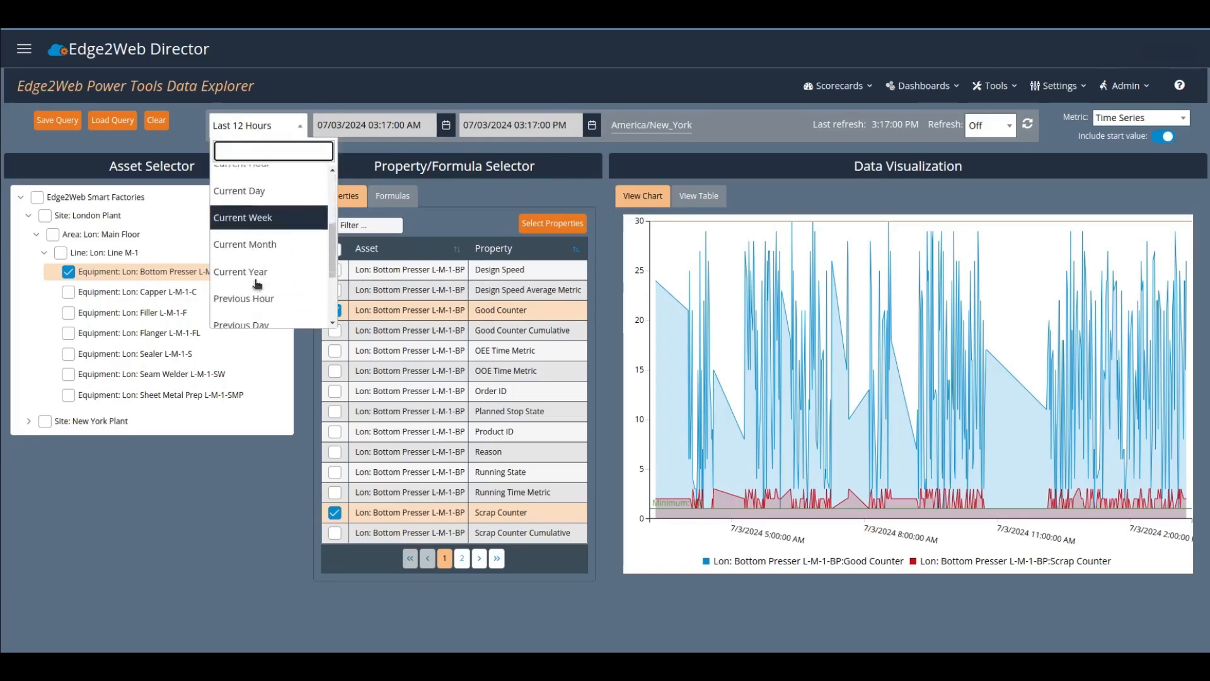
left_click(262, 239)
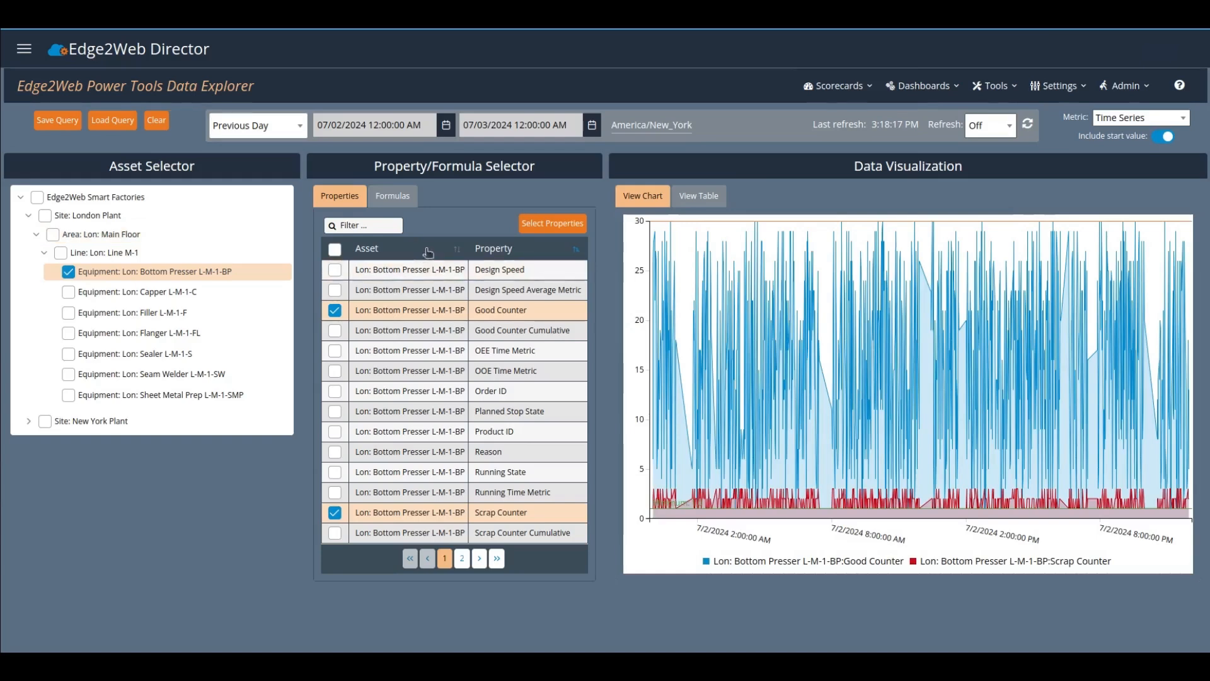
Set the metric for the charted counters to Sum.
left_click(1104, 121)
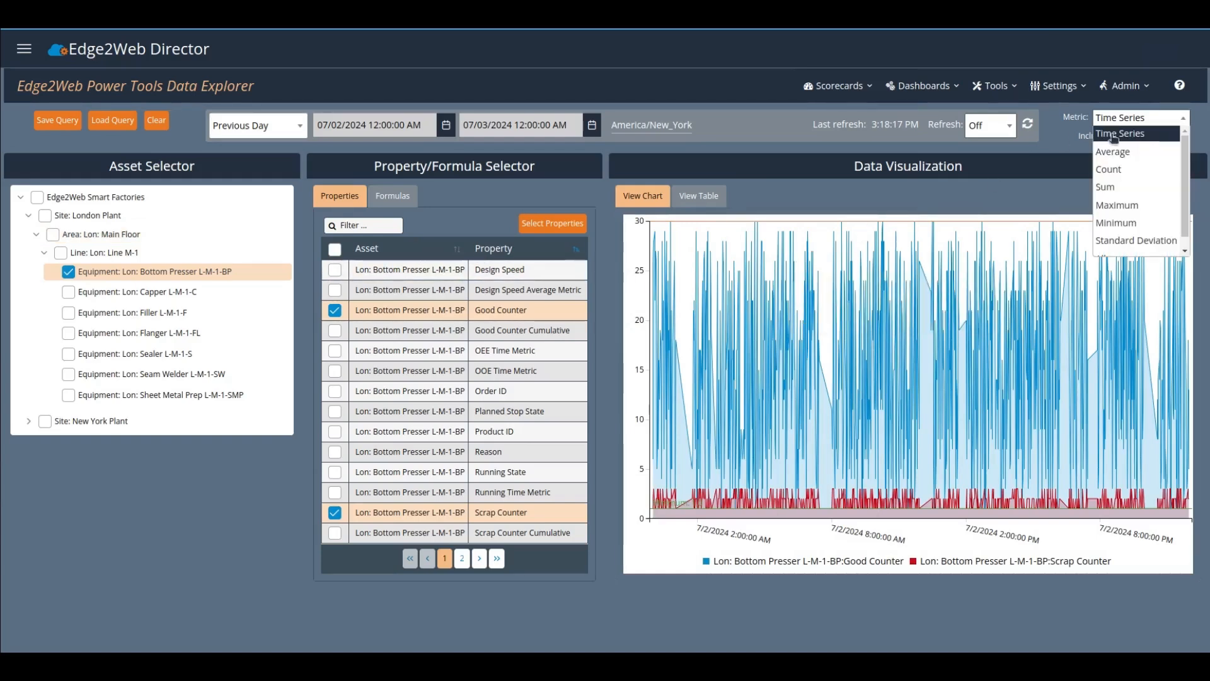
left_click(1104, 188)
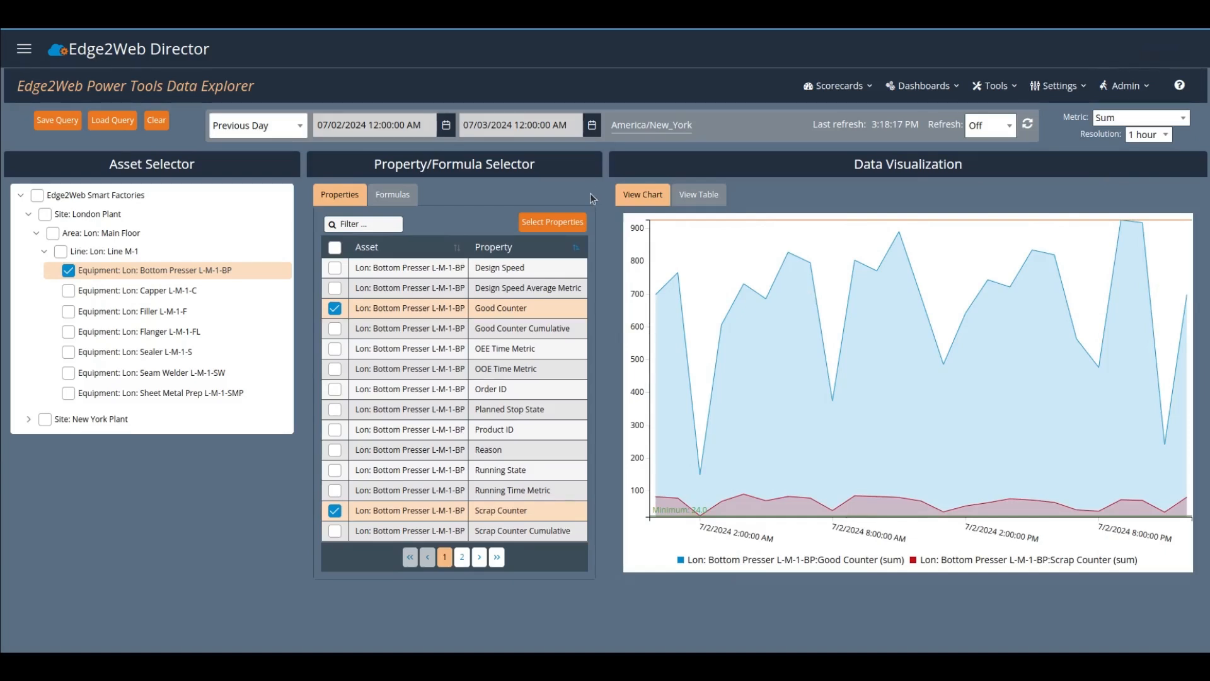
Add the Good Counter and Scrap Counter of Capper L-M-1-C to the visualization and show the data as a table.
left_click(68, 292)
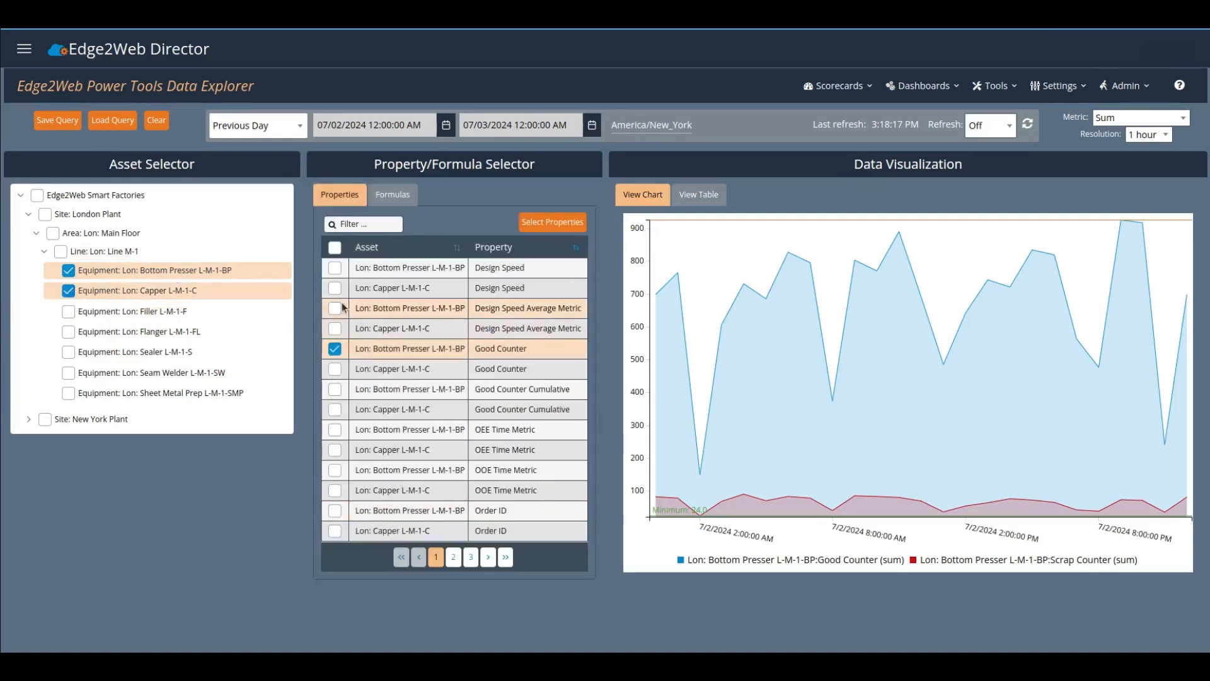
left_click(336, 371)
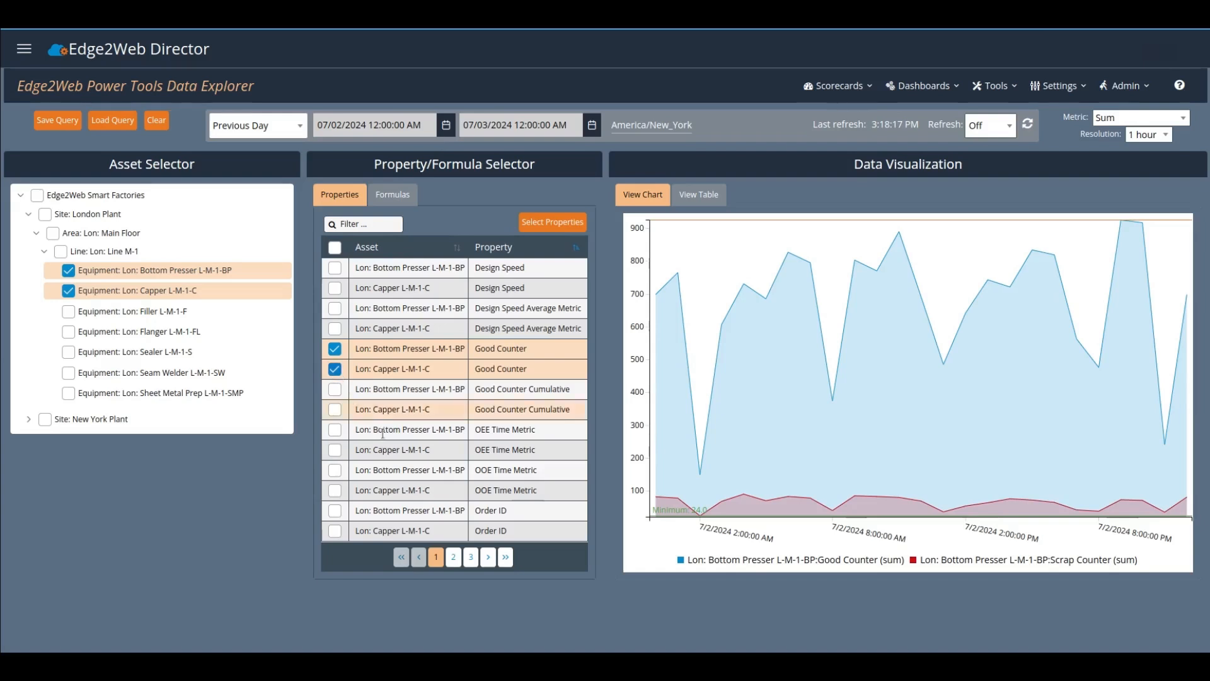
left_click(453, 557)
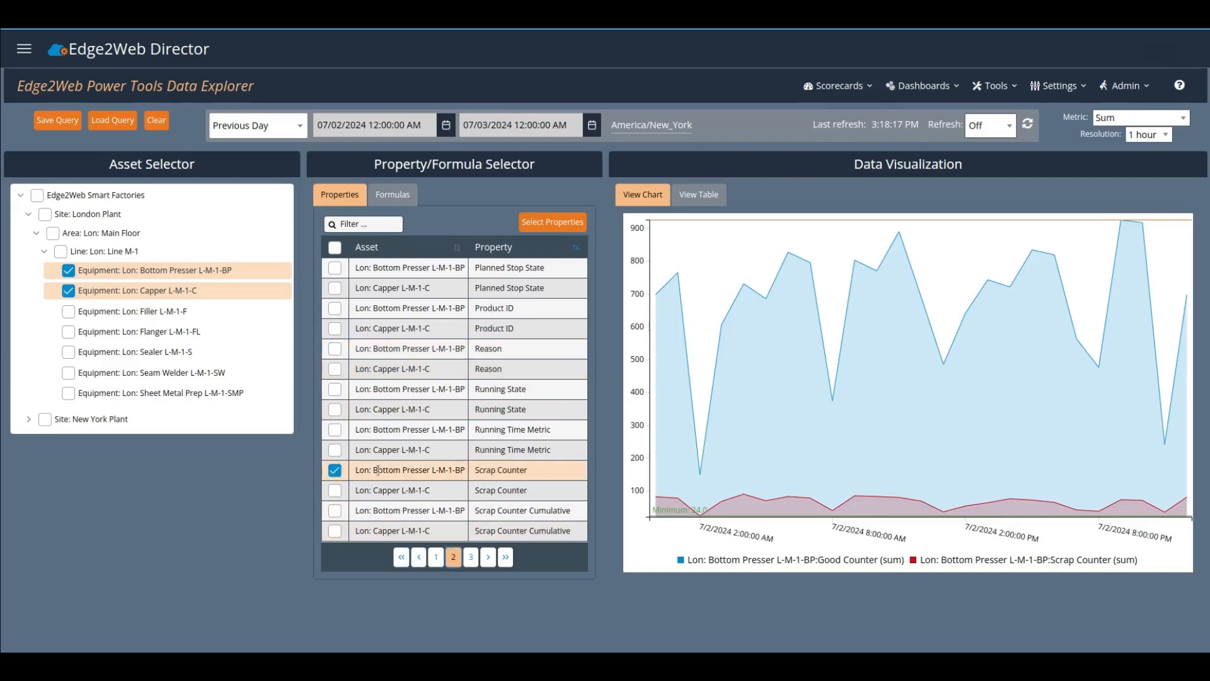
left_click(334, 491)
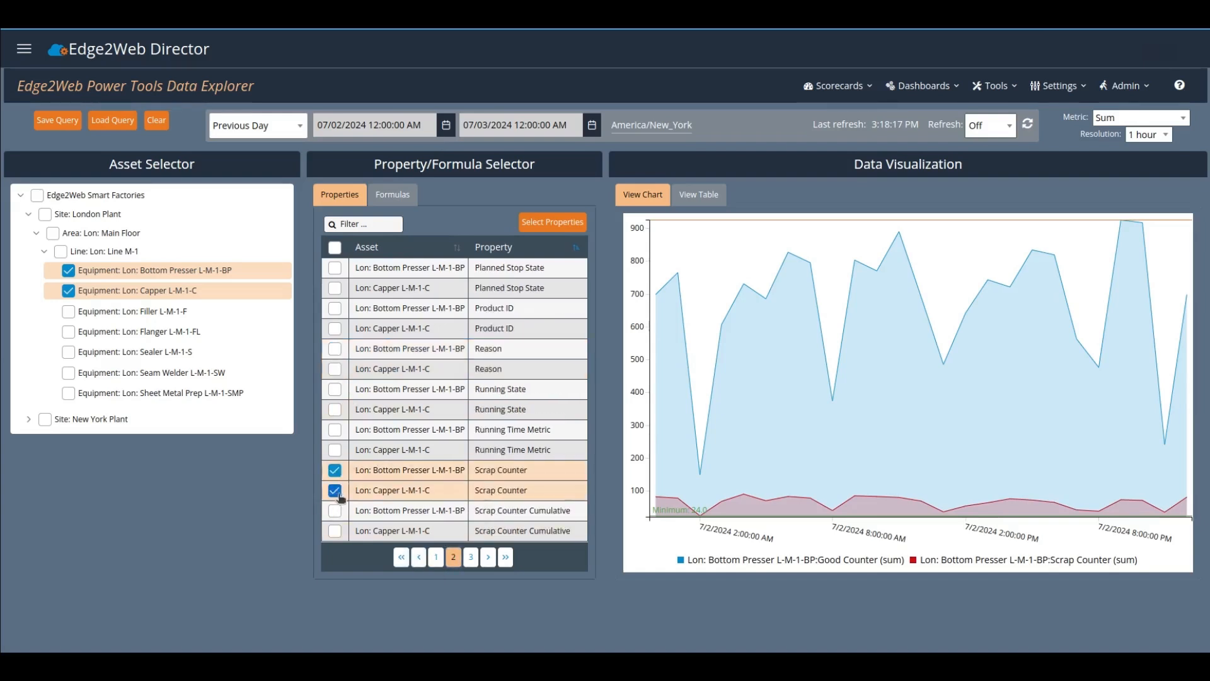
left_click(554, 223)
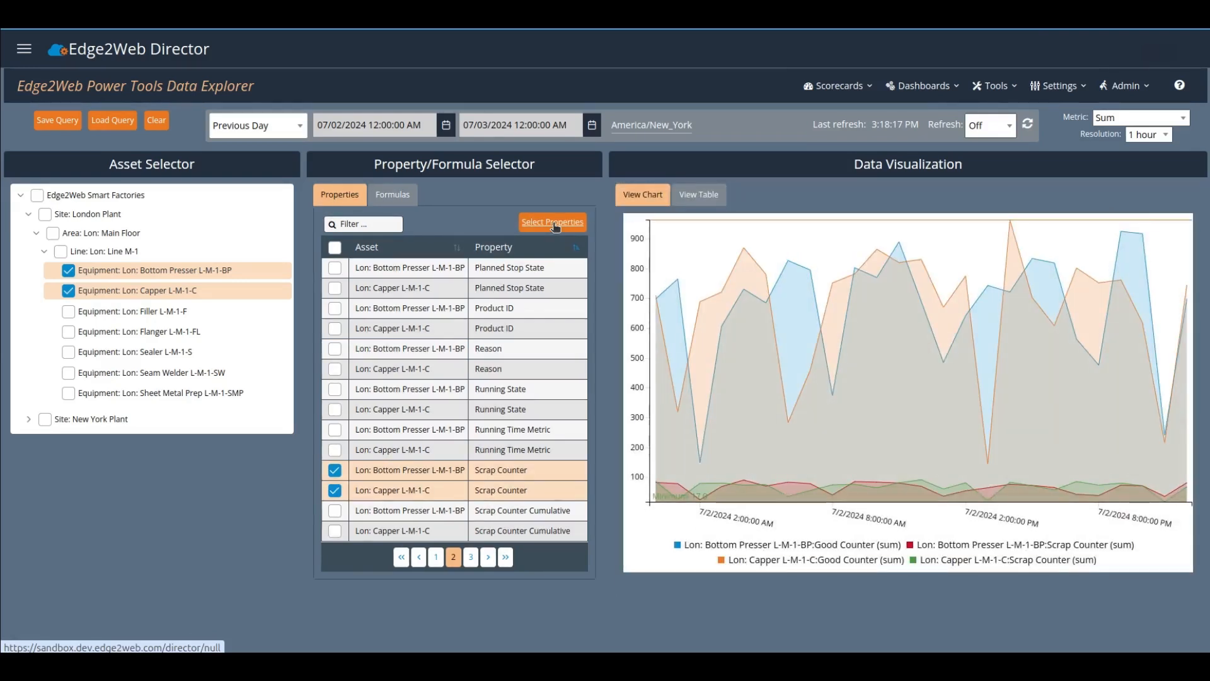
left_click(697, 197)
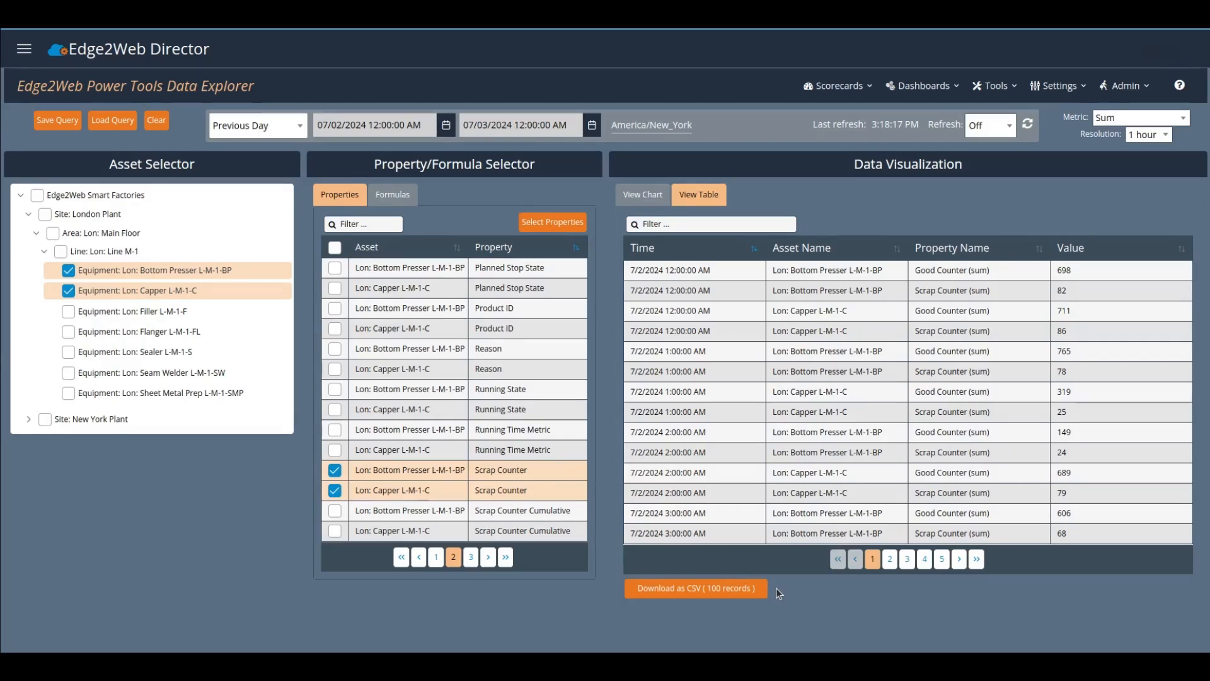
Clear the current query and open the formula list for Bottom Presser L-M-1-BP.
left_click(159, 123)
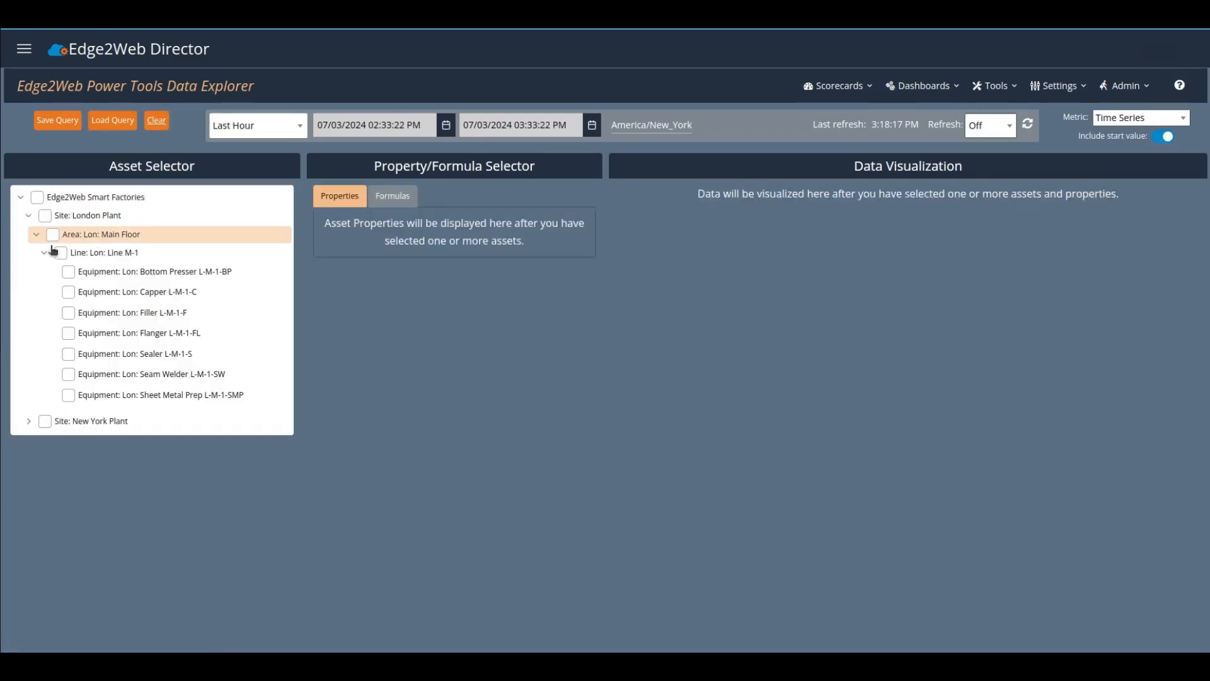
left_click(68, 272)
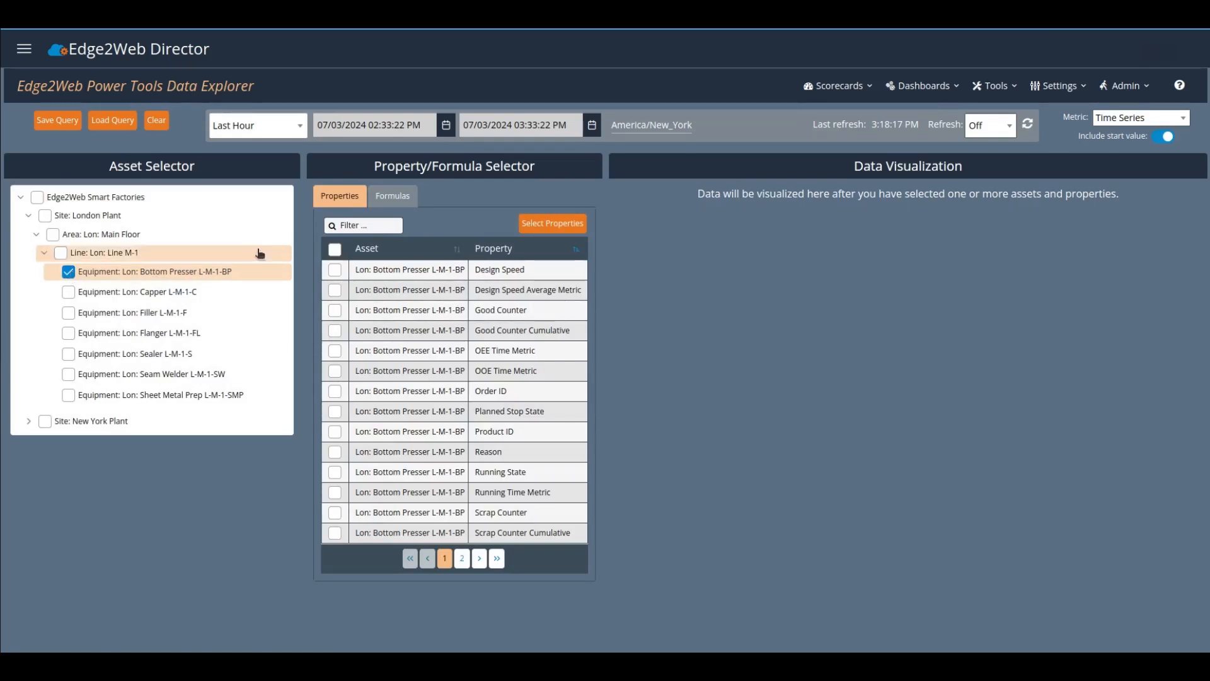
left_click(396, 198)
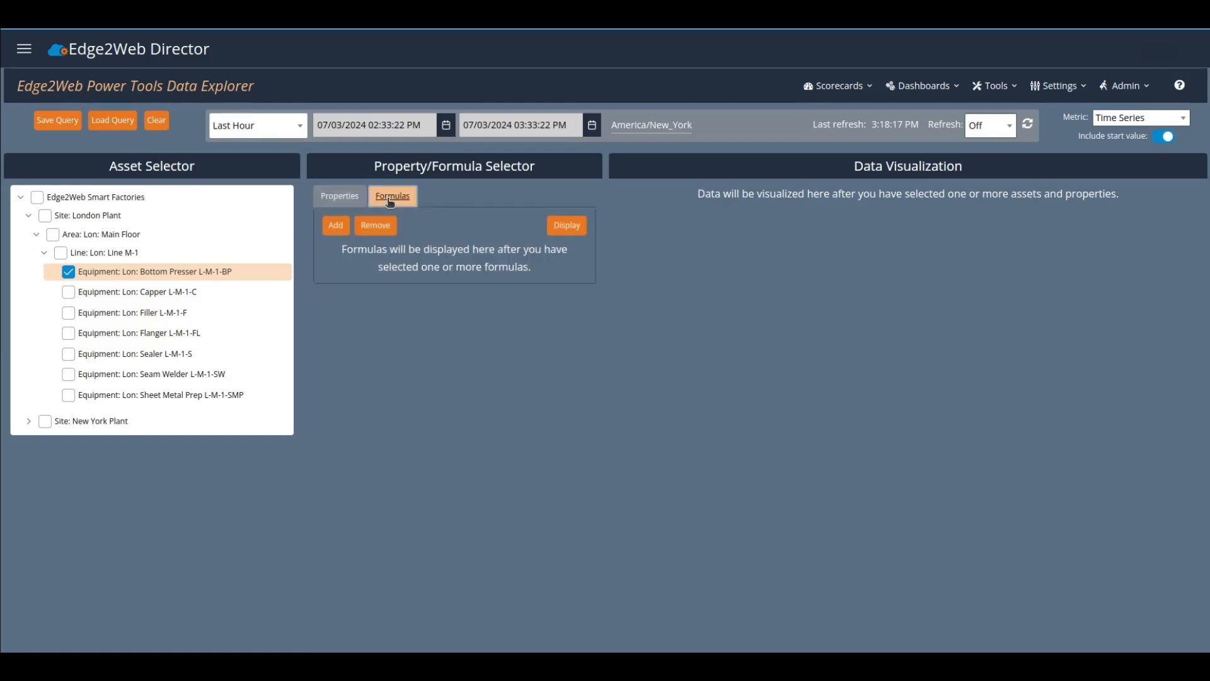
Add a formula with the result name Total Parts and choose Expression to define it.
left_click(335, 225)
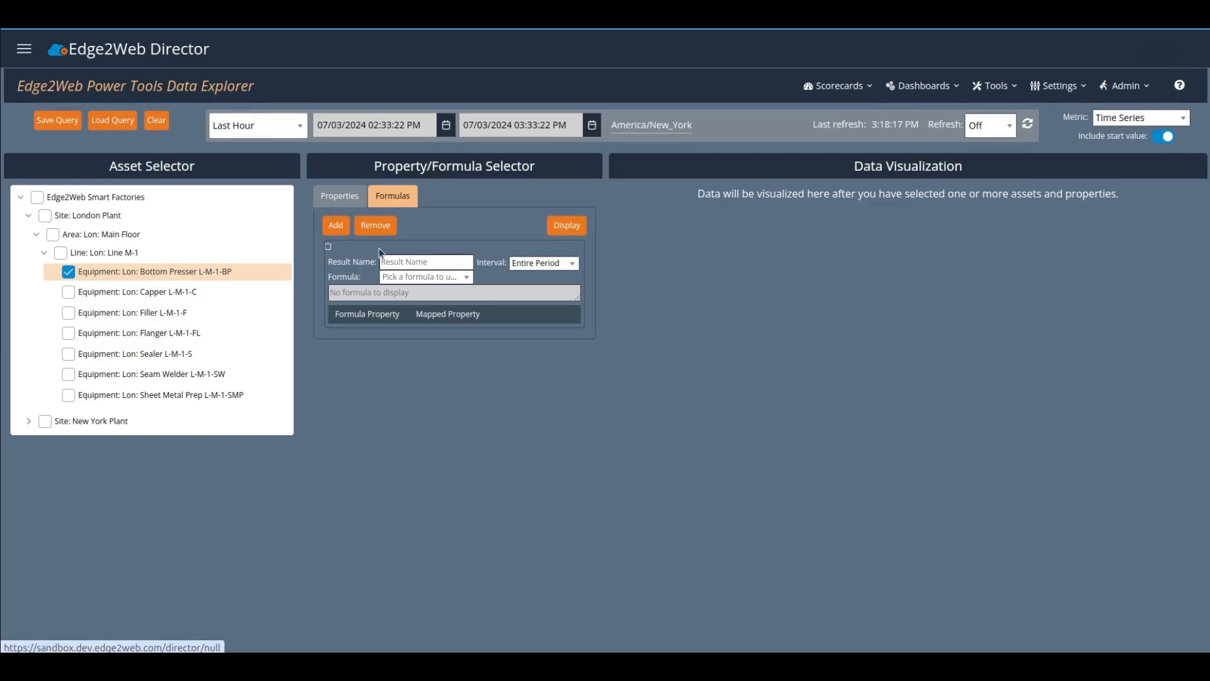
left_click(392, 265)
type("T")
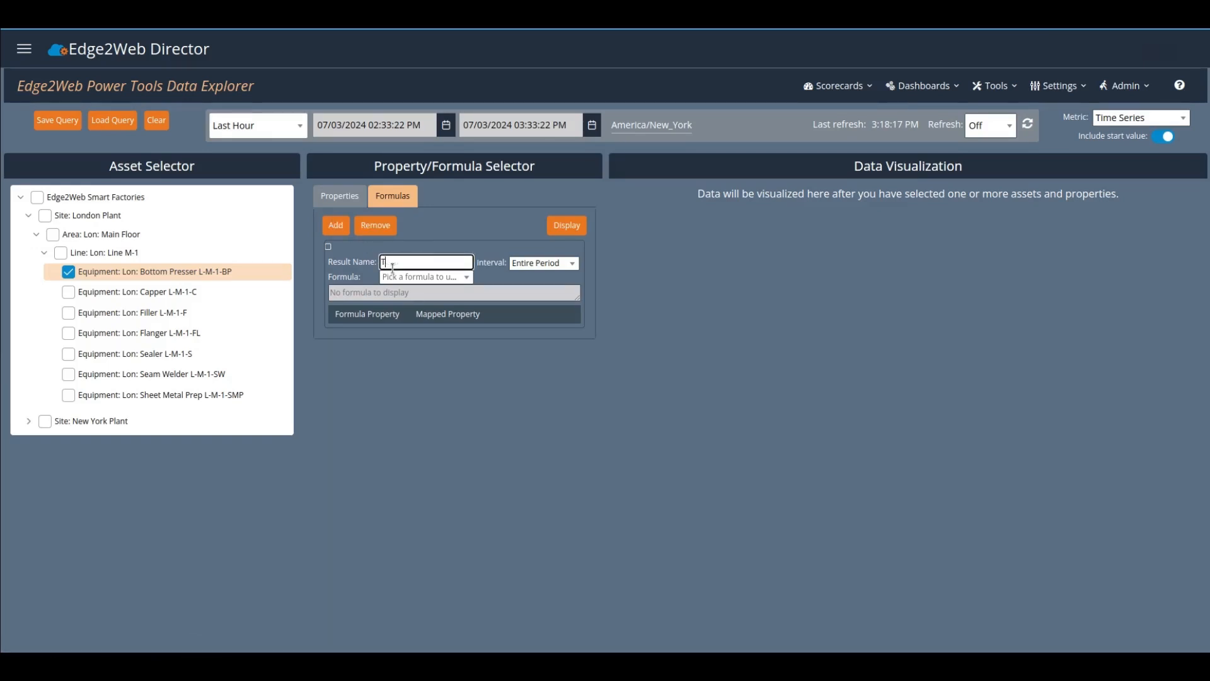
type("otal Parts")
left_click(479, 264)
left_click(460, 277)
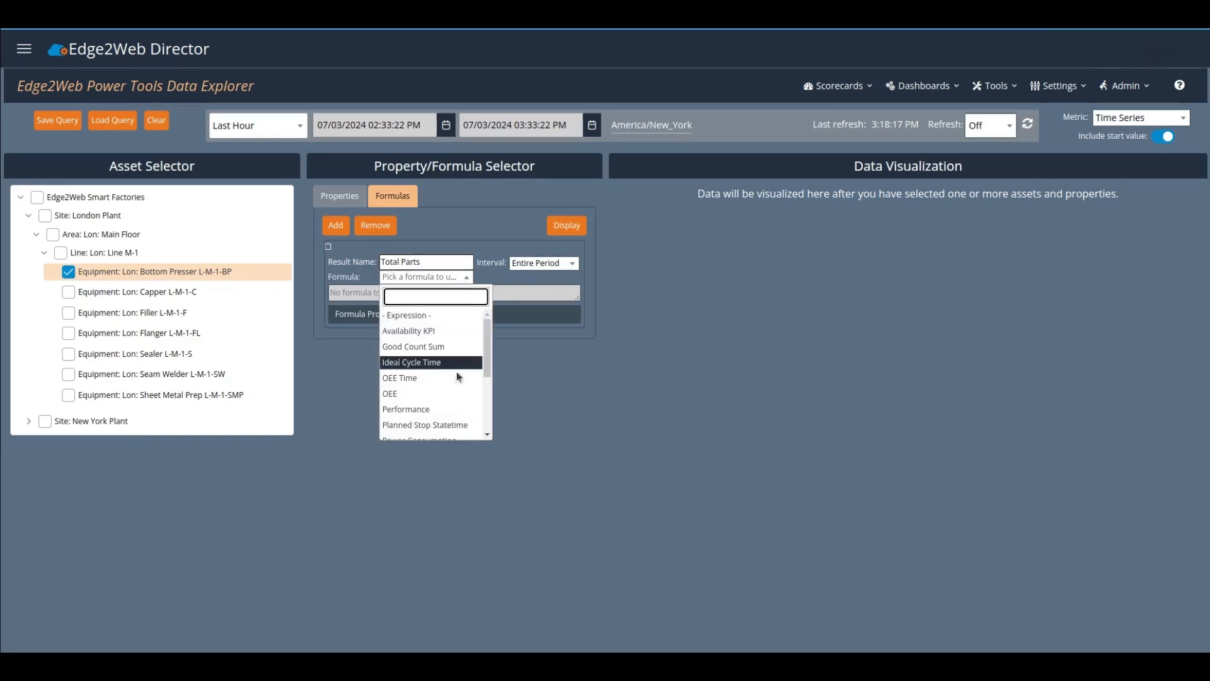
left_click(437, 316)
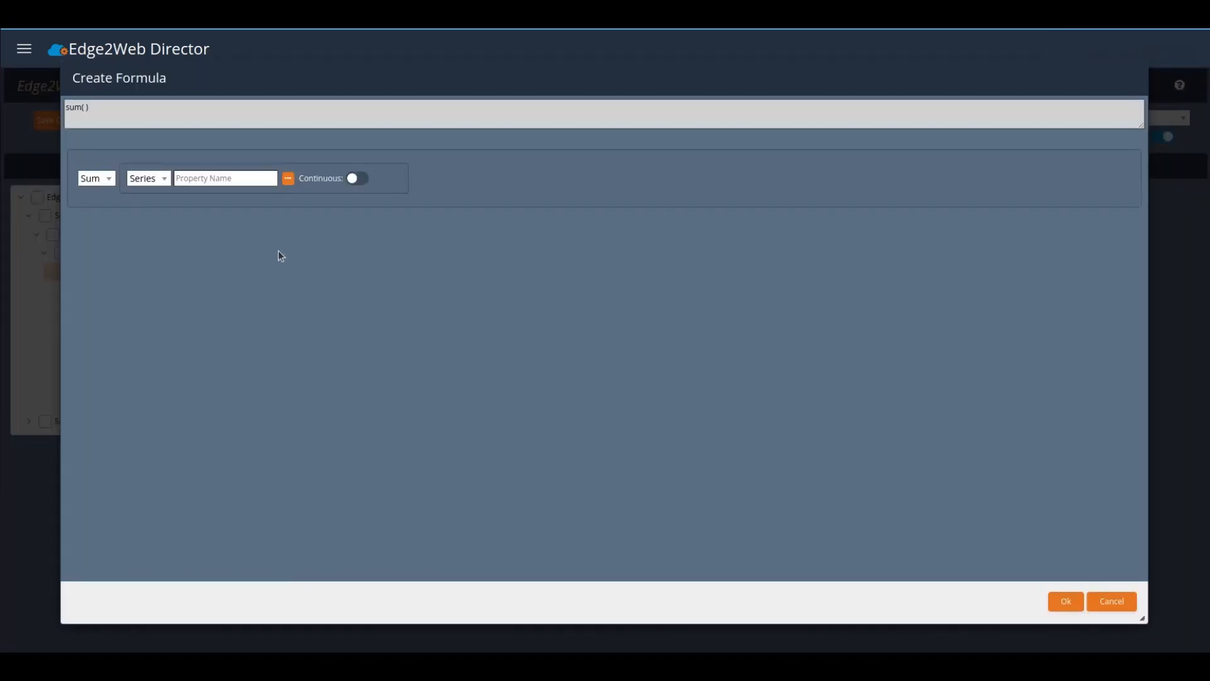
Set the formula's operation to Add and make both of its operands Sum expressions.
left_click(84, 185)
scroll(135, 261, "up", 3)
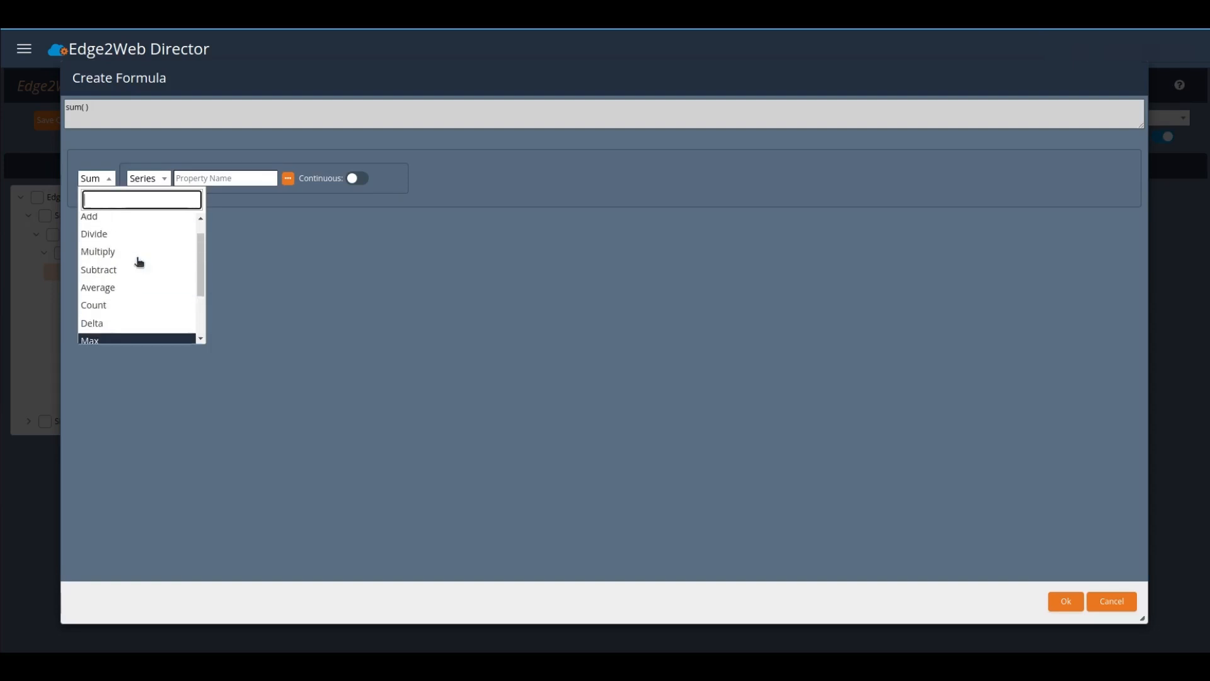
left_click(106, 218)
left_click(162, 181)
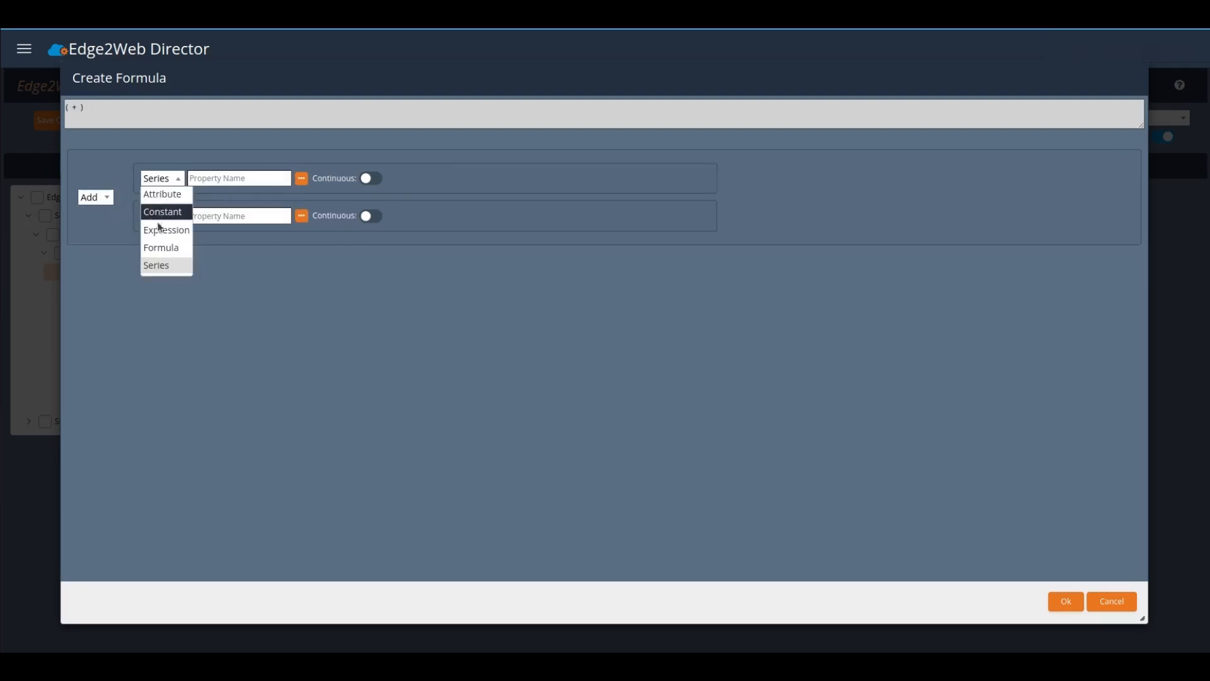
left_click(163, 231)
left_click(161, 275)
left_click(164, 327)
Enter Good Counter and Scrap Counter as the two summed series, and display the Total Parts formula result.
left_click(260, 225)
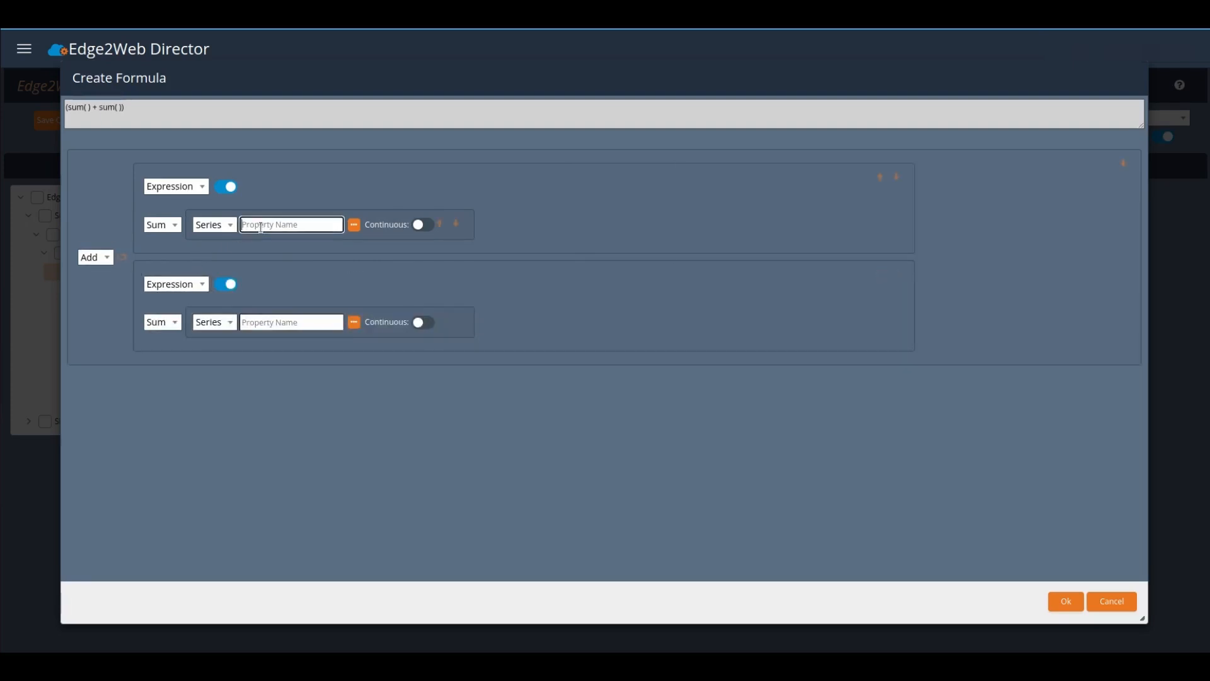
type("Good Counter")
left_click(271, 323)
type("Sc")
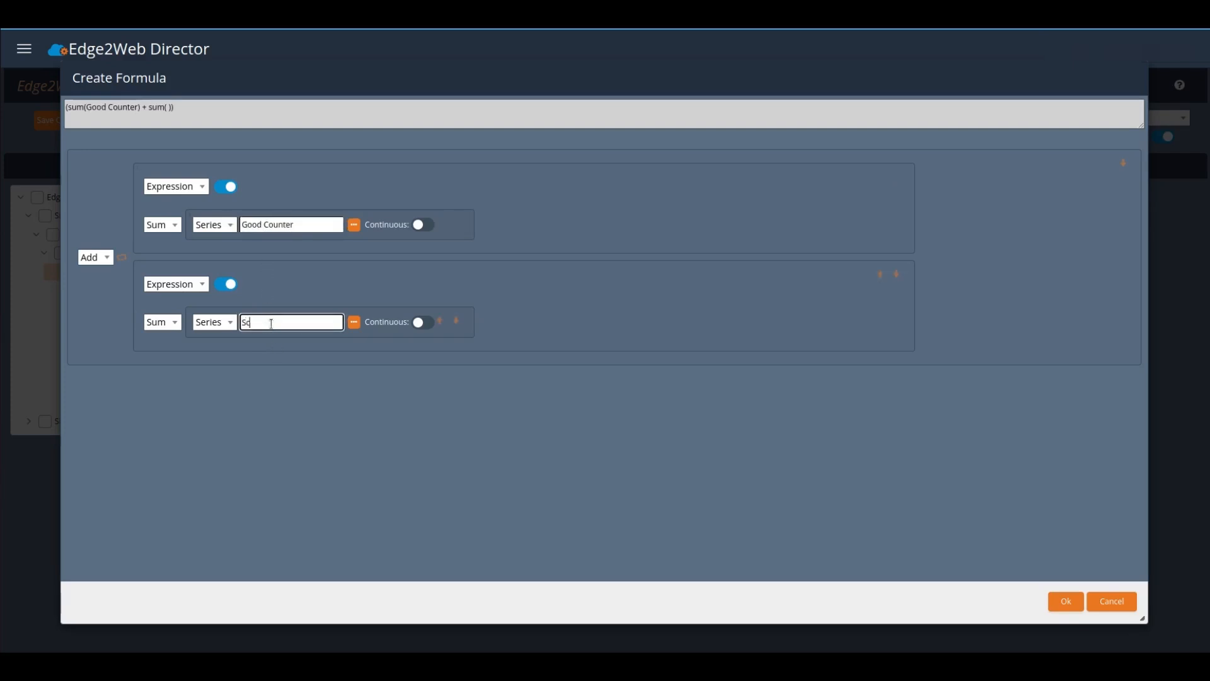
type("rap Counter")
left_click(1079, 597)
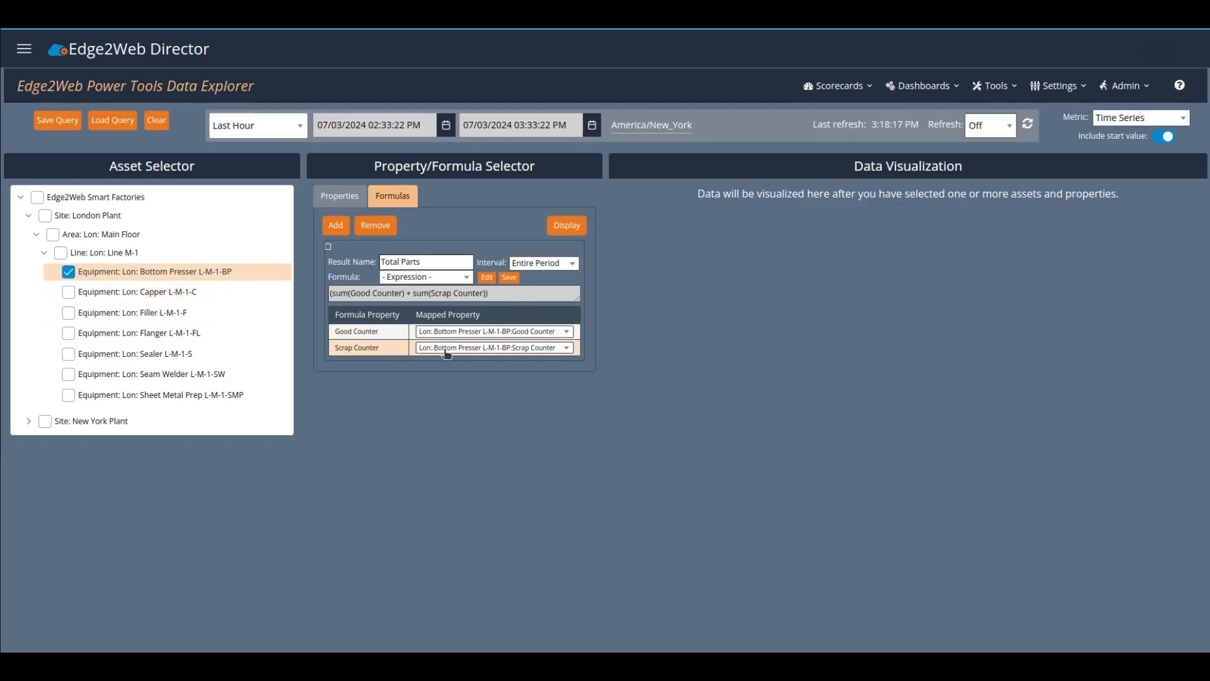
left_click(564, 228)
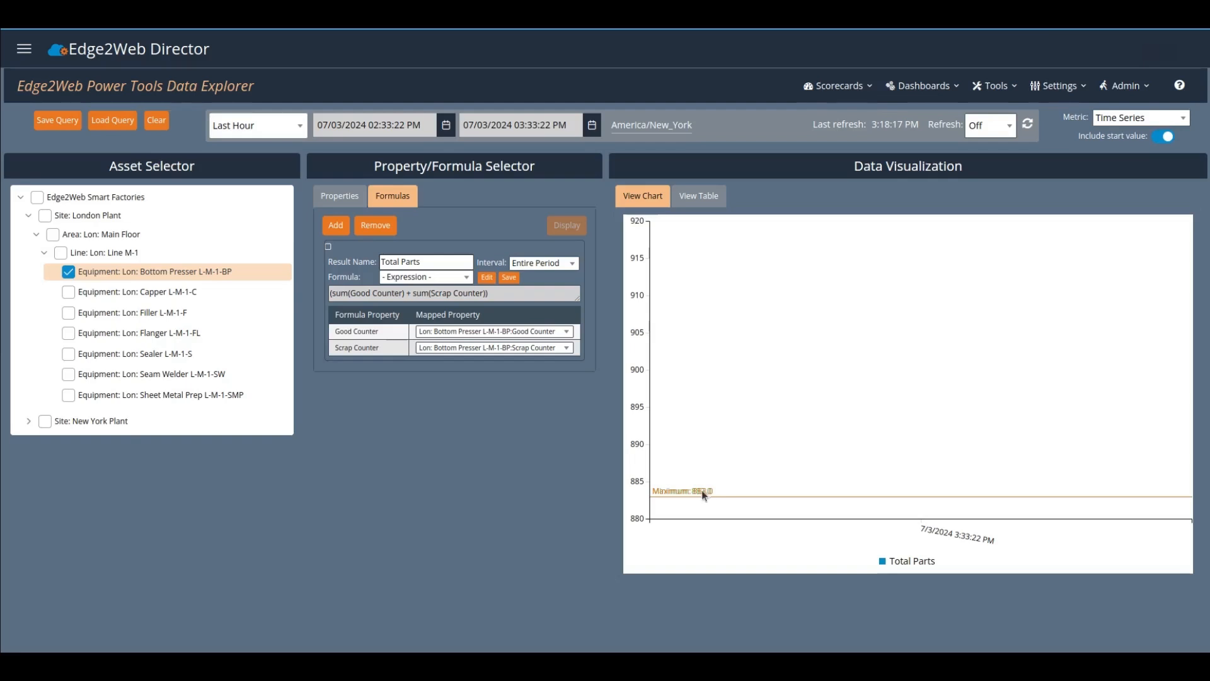
Set the time range to Last 24 Hours and the Total Parts interval to 1 hour, and display the formula result.
left_click(253, 129)
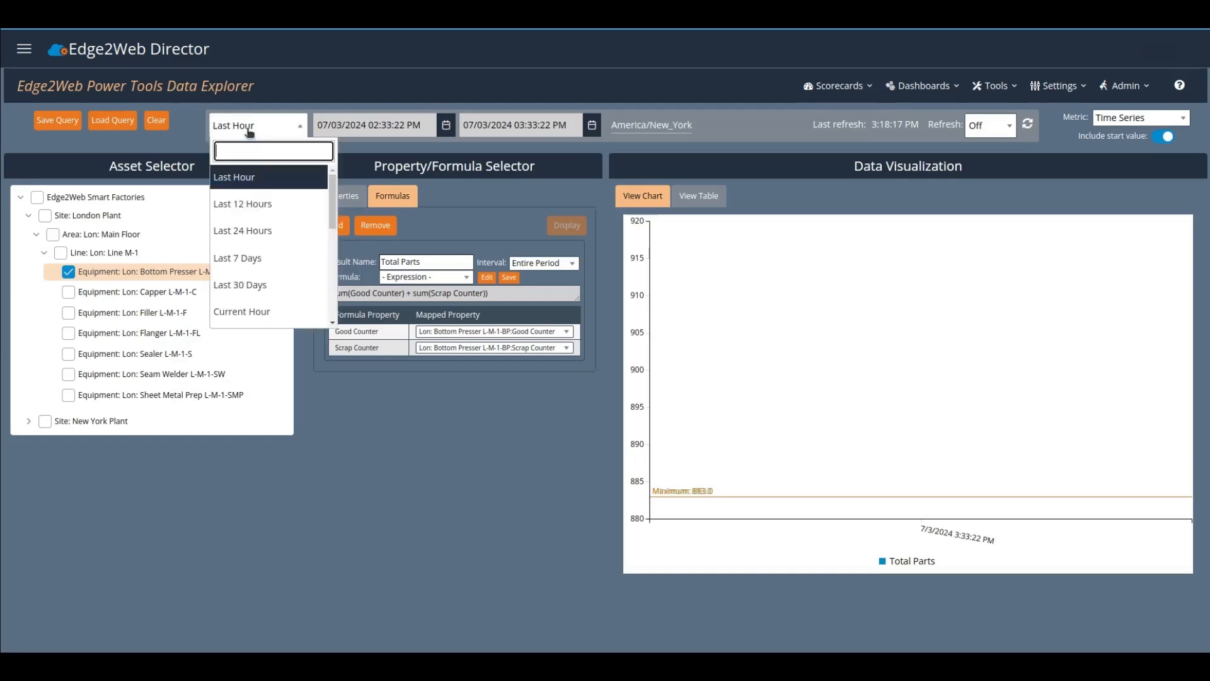
left_click(263, 228)
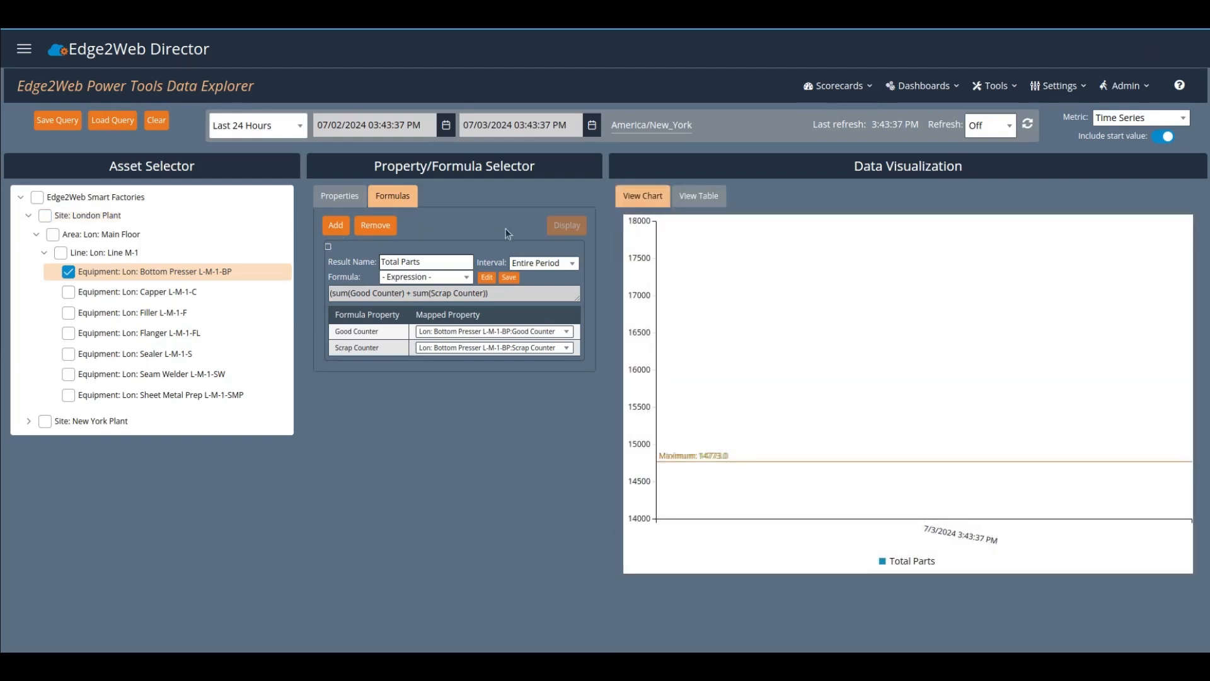
left_click(542, 263)
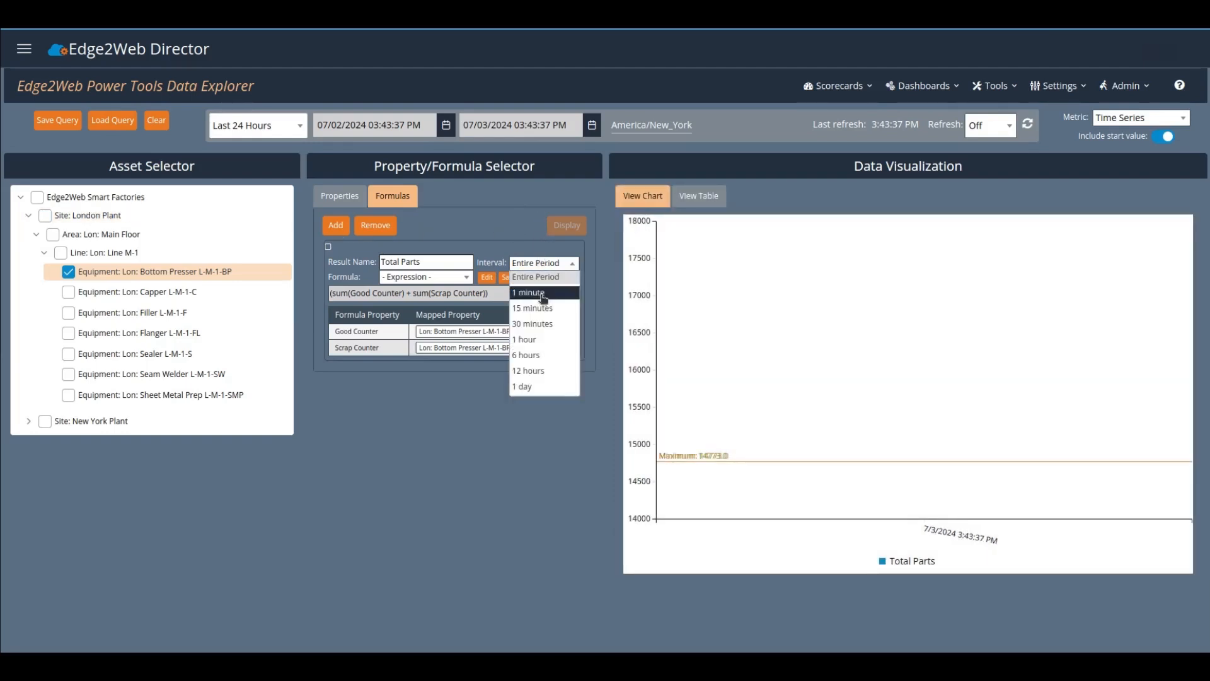
left_click(540, 344)
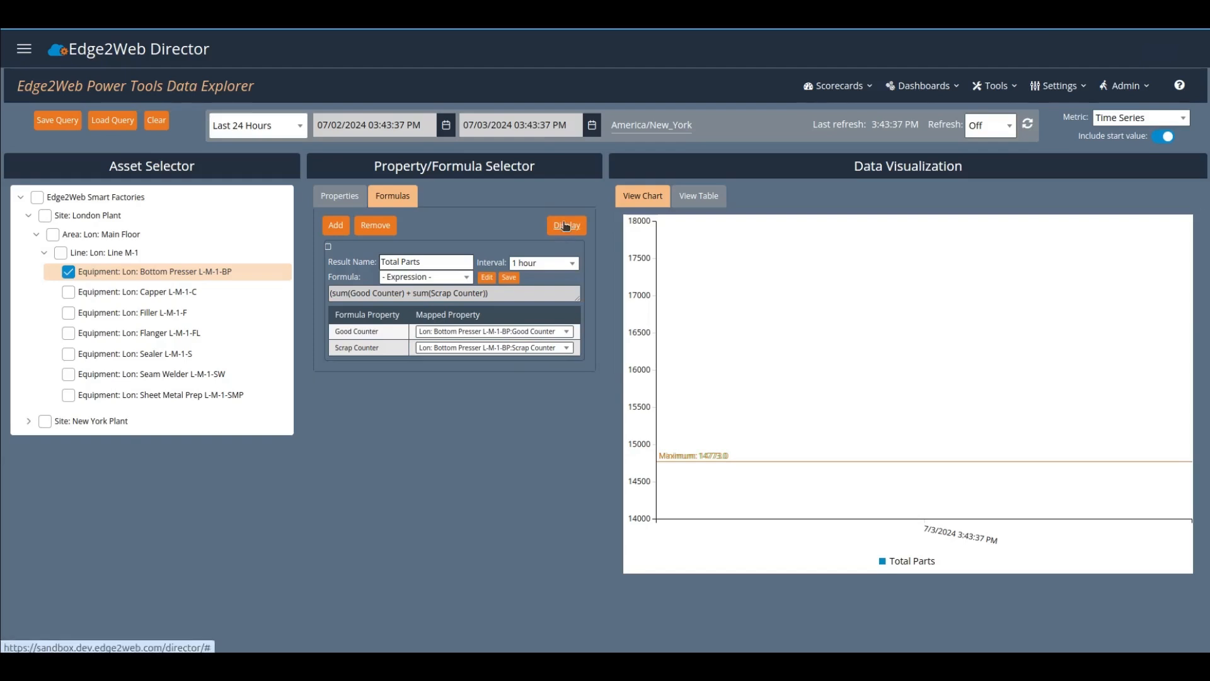
left_click(565, 225)
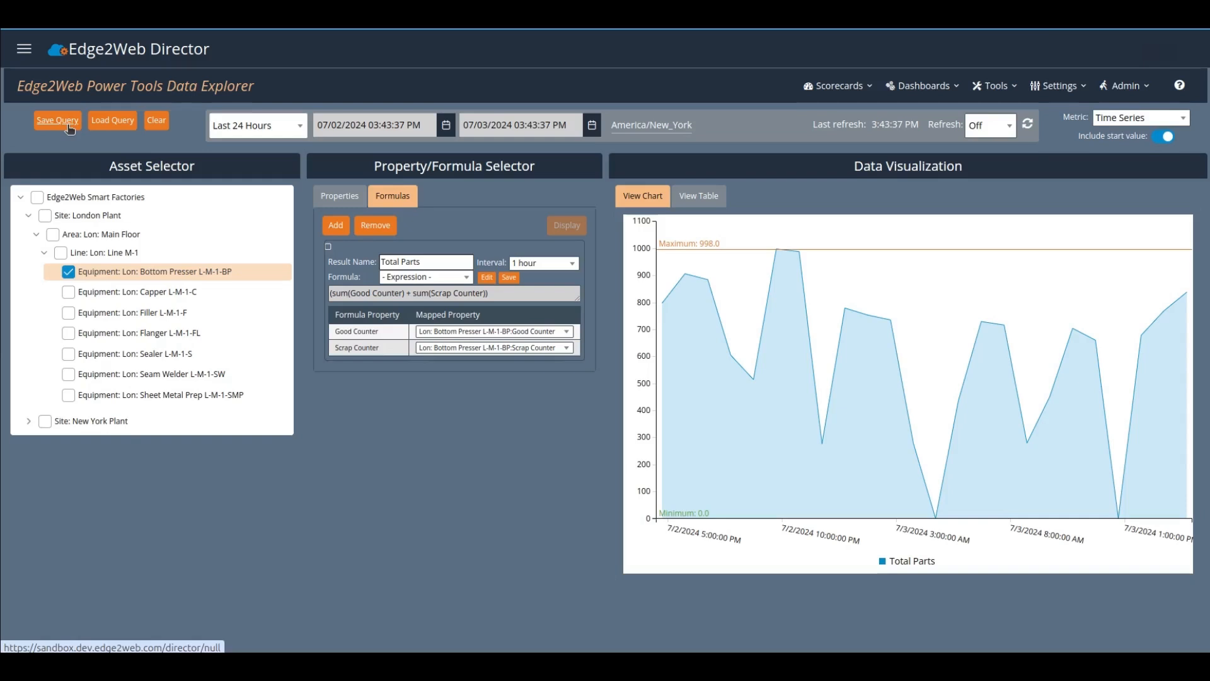
Load the saved query "OEE - Bottom Presser - Previous Week".
left_click(116, 122)
left_click(424, 271)
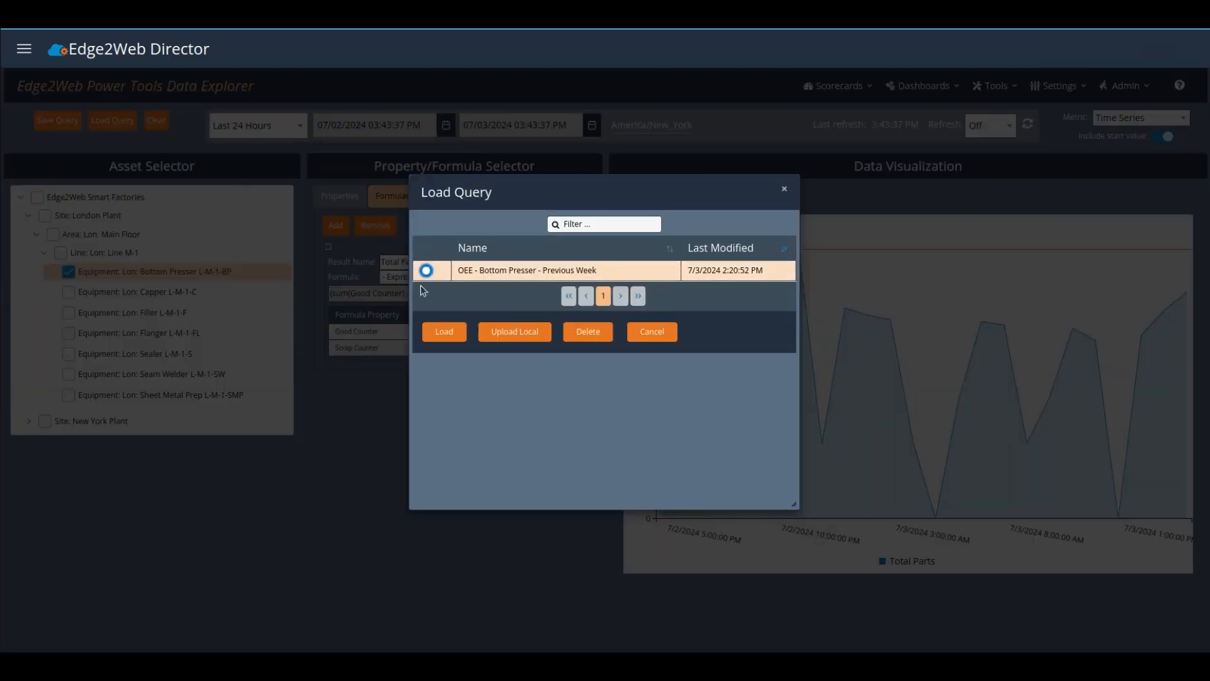
left_click(445, 332)
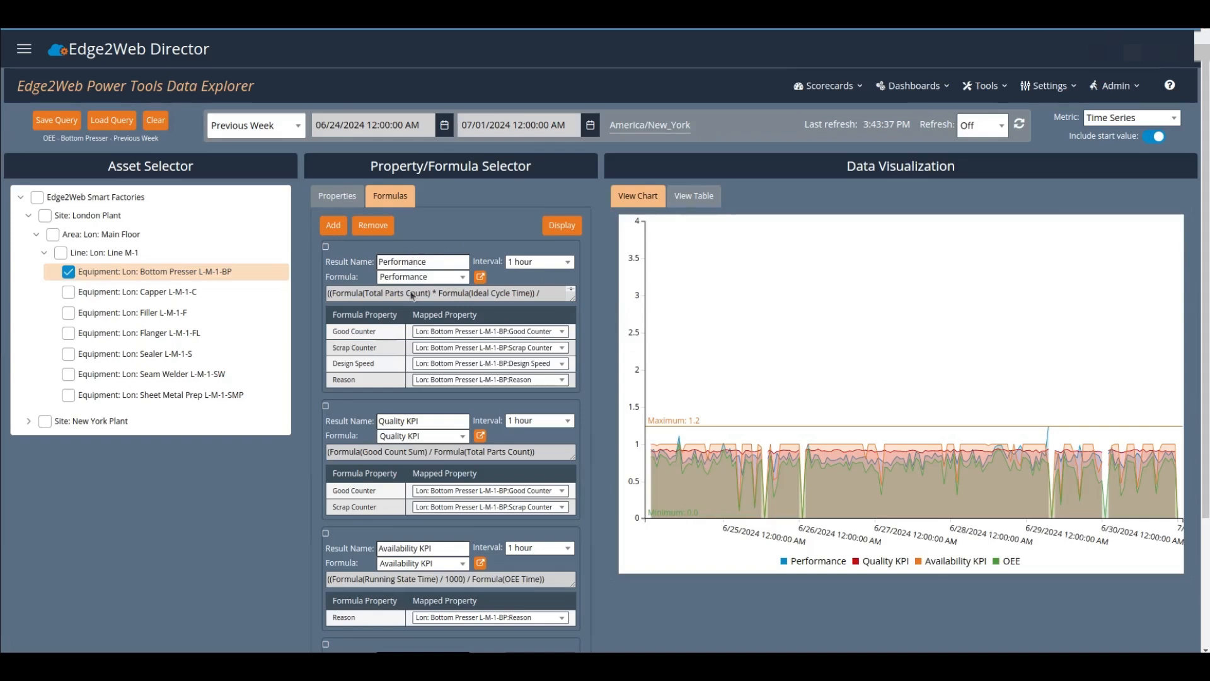
mouse_move(889, 466)
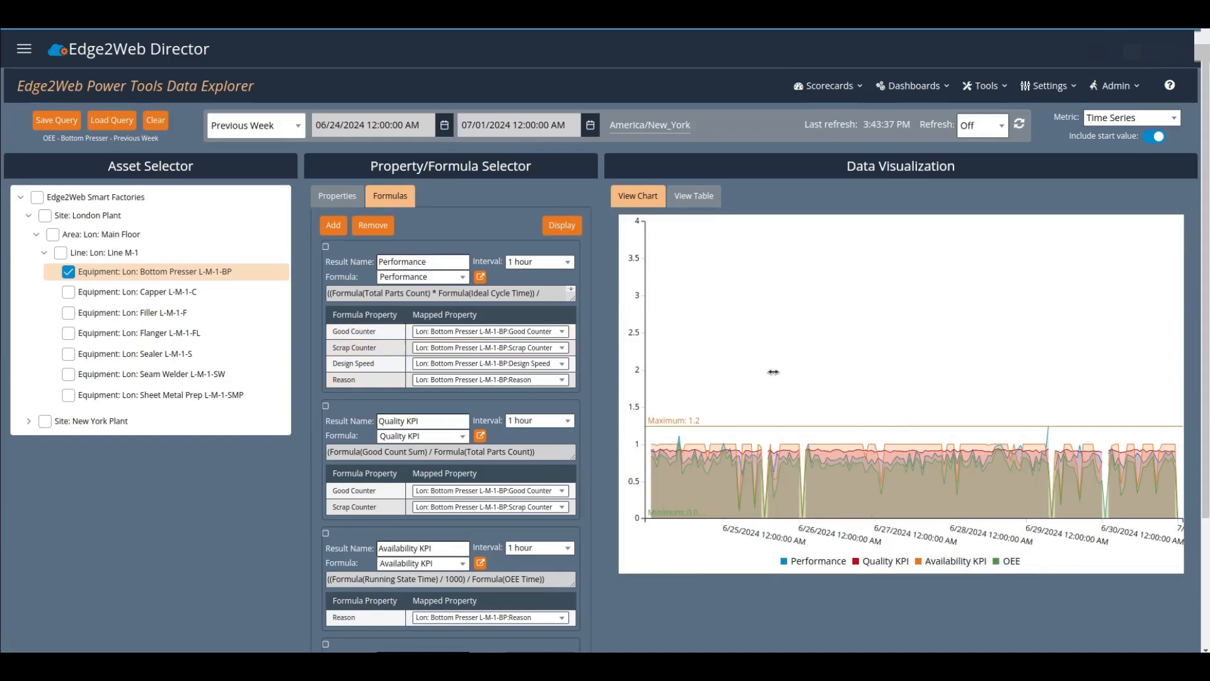